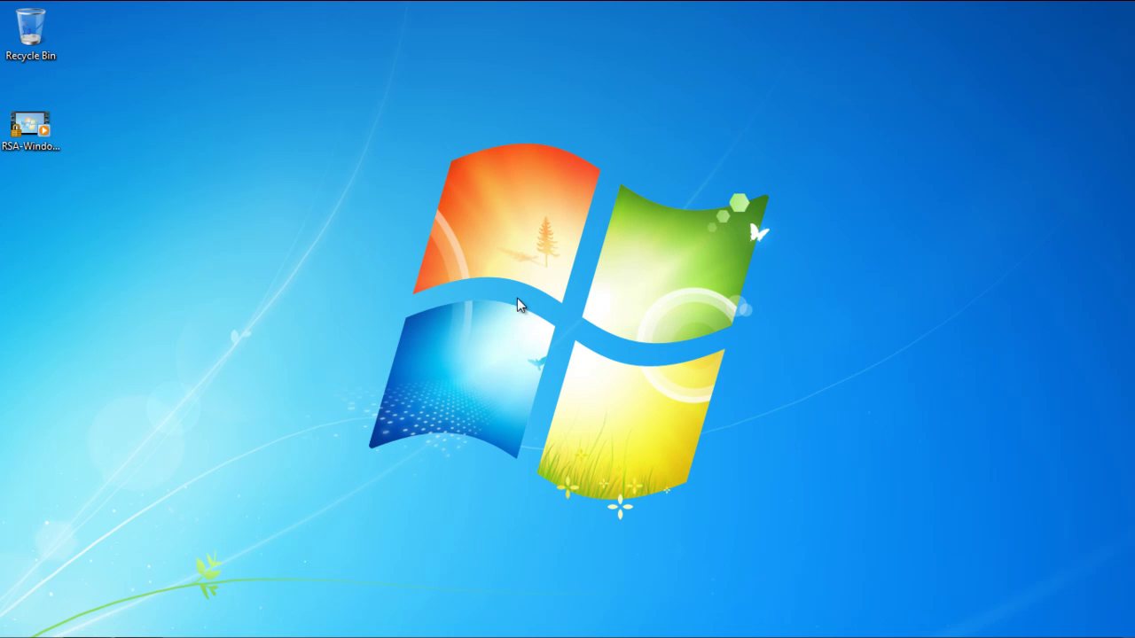
# Launch RuneScape Autotyper and move its window to the middle of the desktop
pyautogui.click(20, 620)
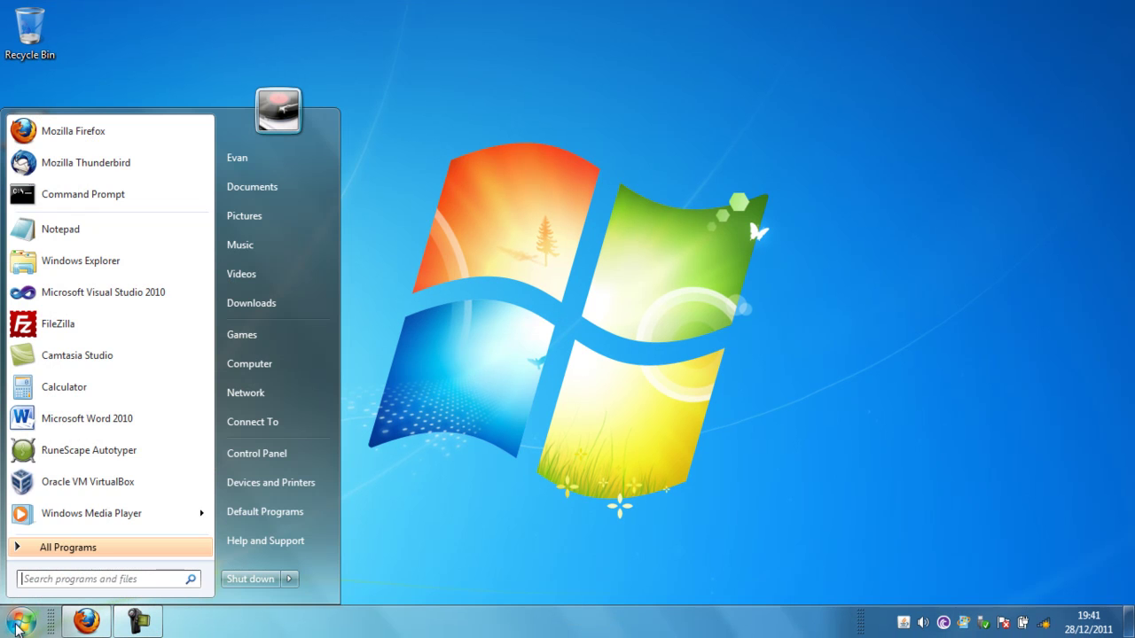
pyautogui.click(98, 456)
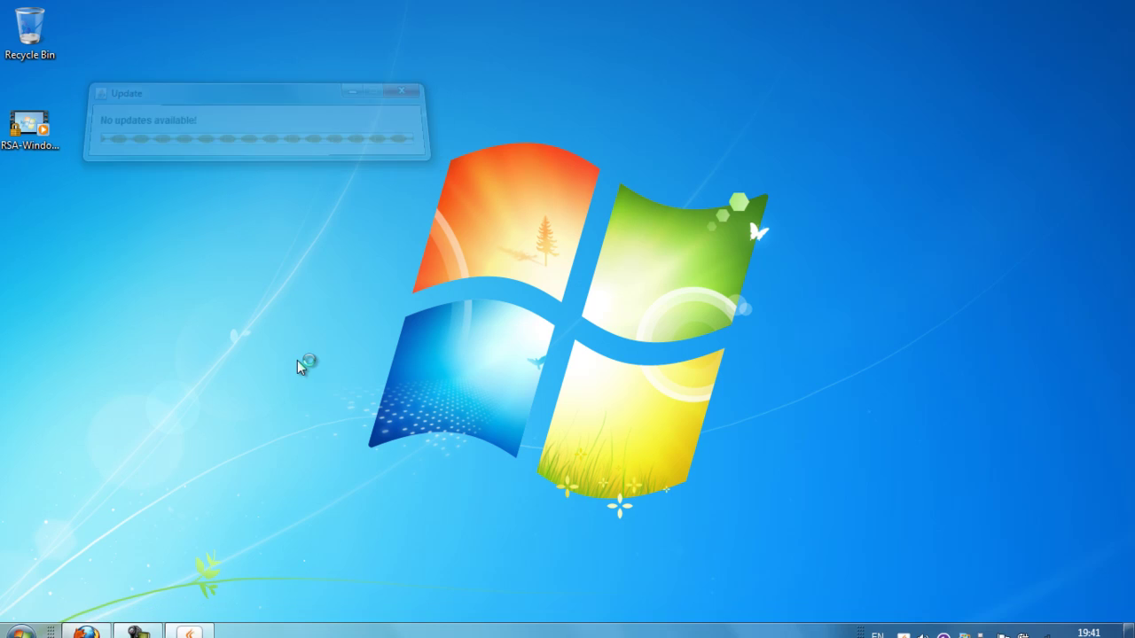
pyautogui.moveTo(216, 92); pyautogui.dragTo(499, 74)
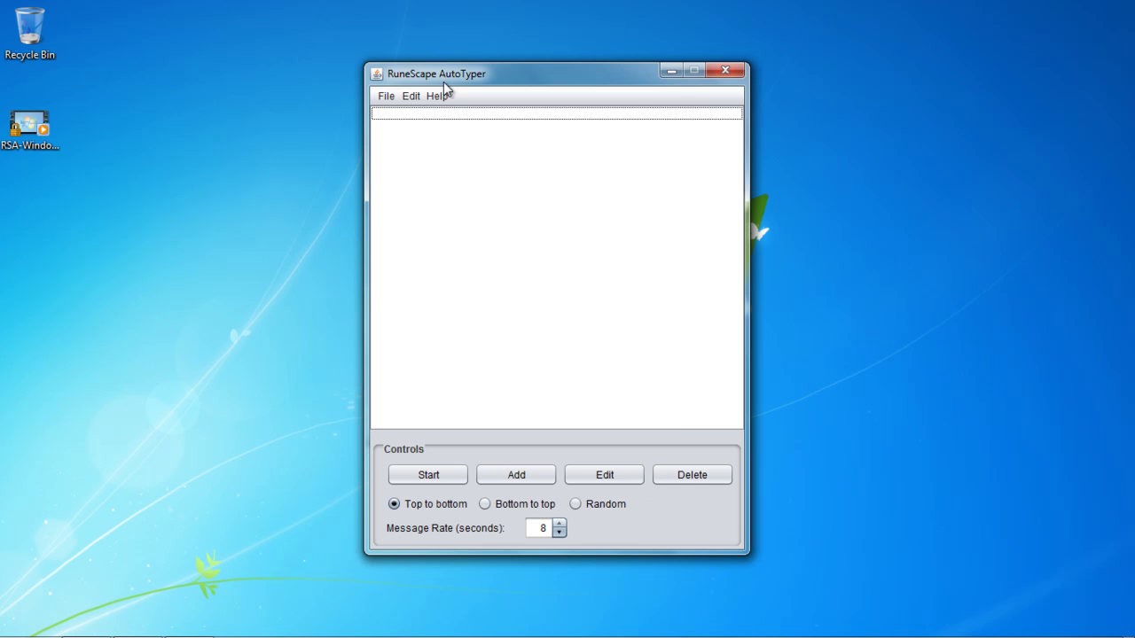
pyautogui.click(411, 96)
pyautogui.click(387, 96)
pyautogui.click(537, 528)
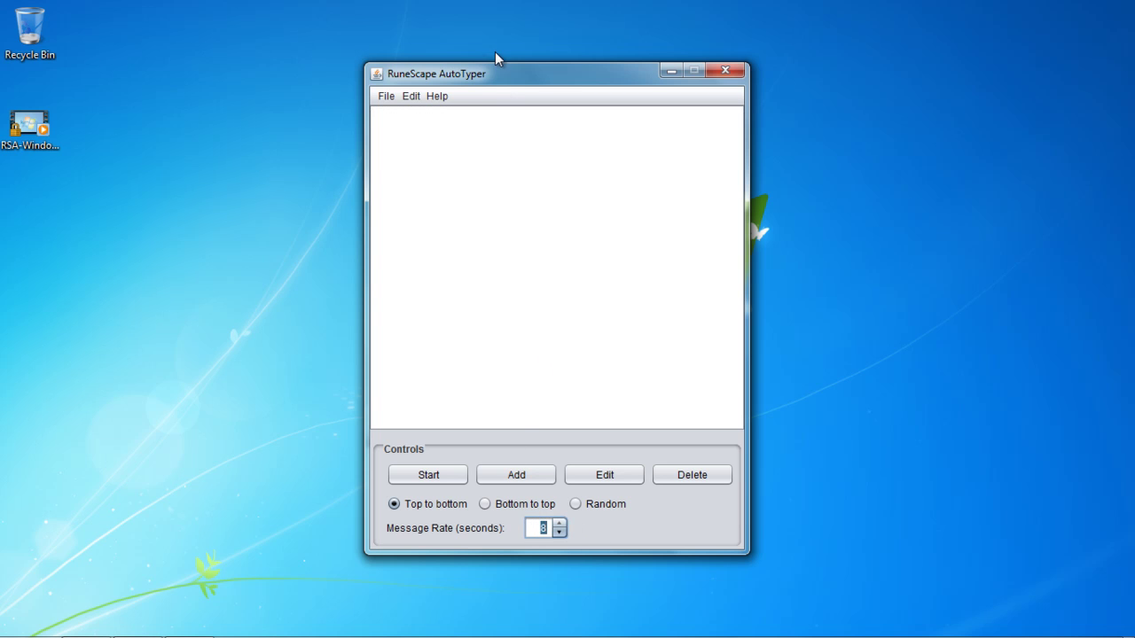
# Add the message "Buying fury 10mil" with no colour or movement effect to the message list
pyautogui.moveTo(495, 79); pyautogui.dragTo(521, 82)
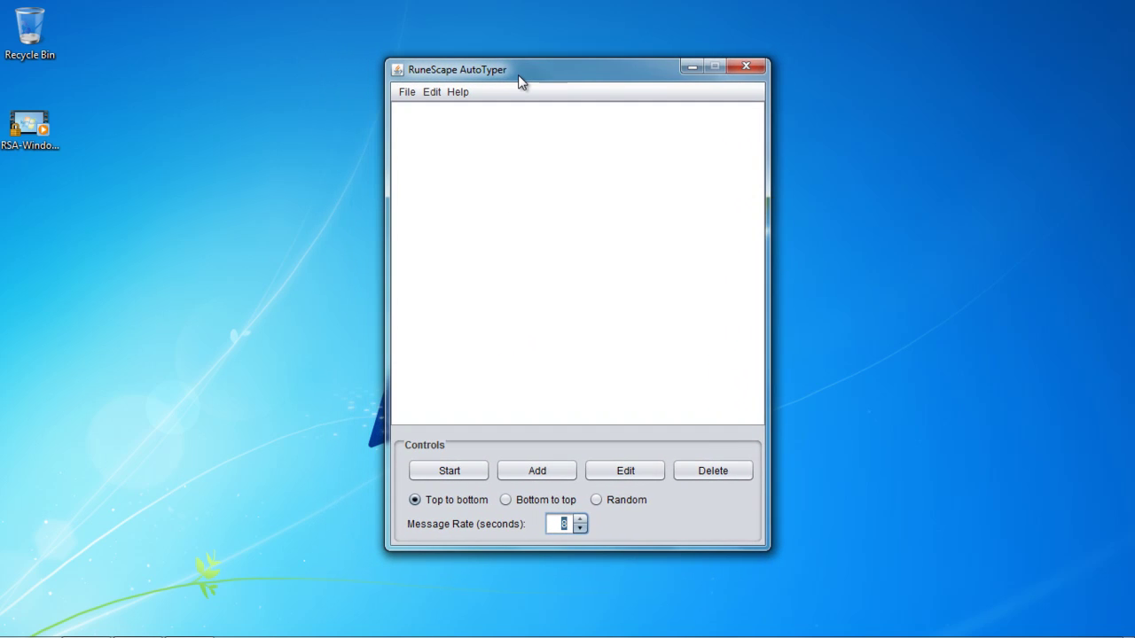
pyautogui.click(535, 475)
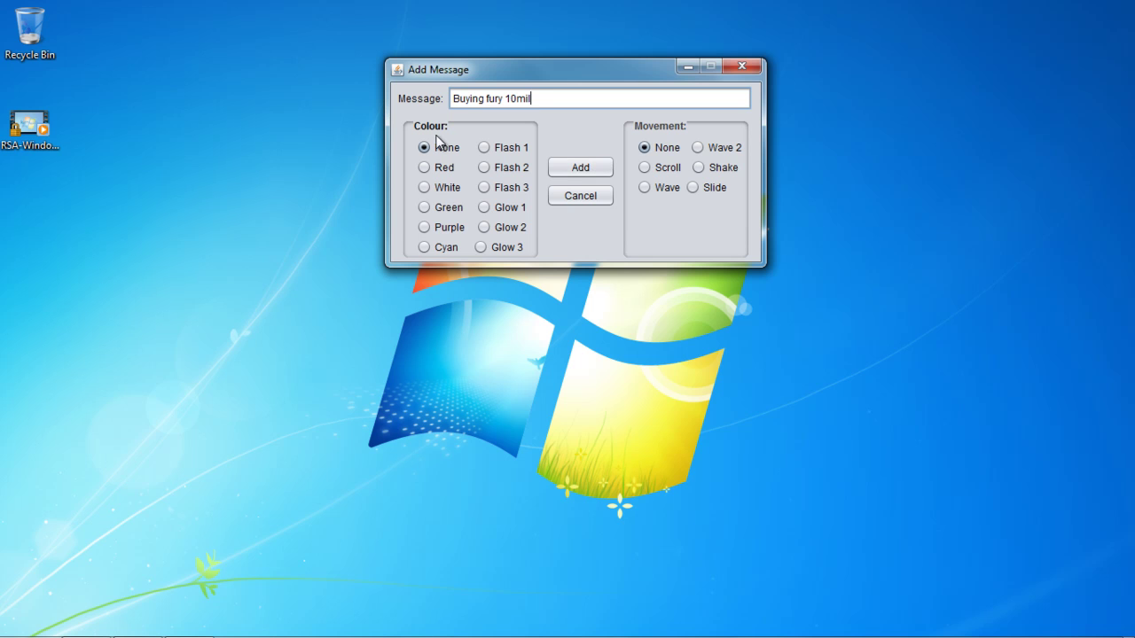
pyautogui.click(574, 169)
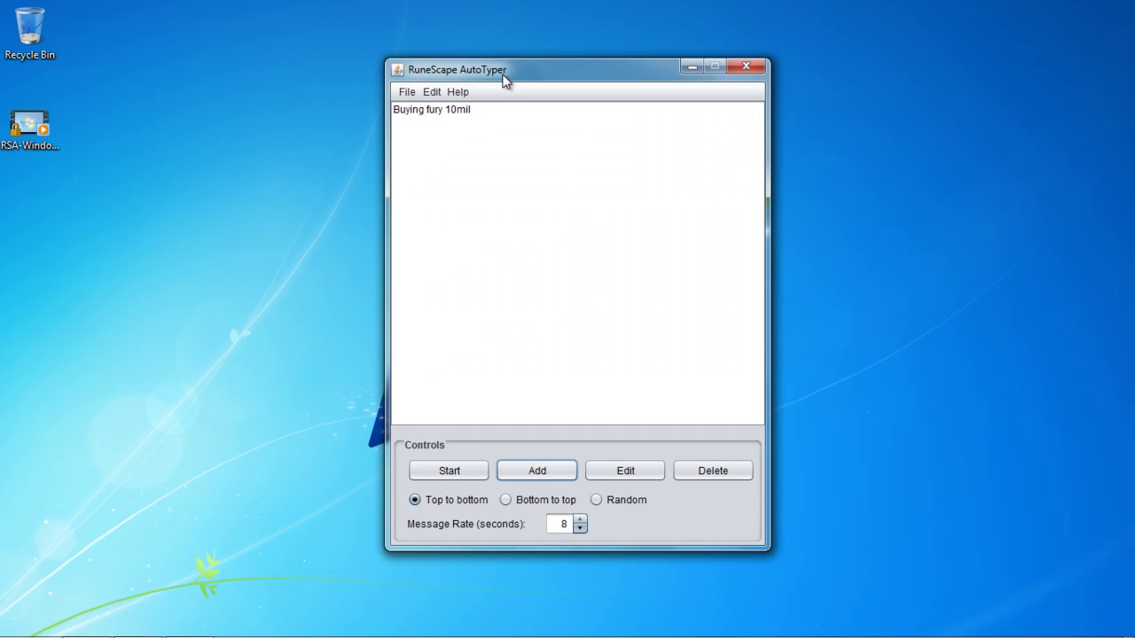
pyautogui.moveTo(504, 77); pyautogui.dragTo(397, 81)
pyautogui.click(379, 111)
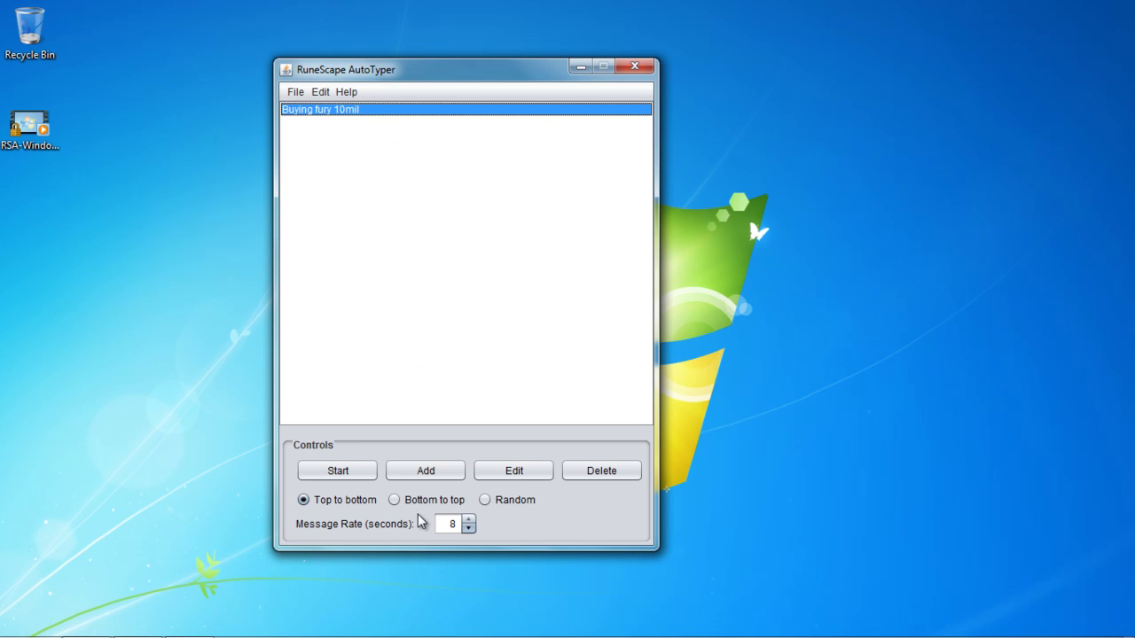
pyautogui.click(445, 524)
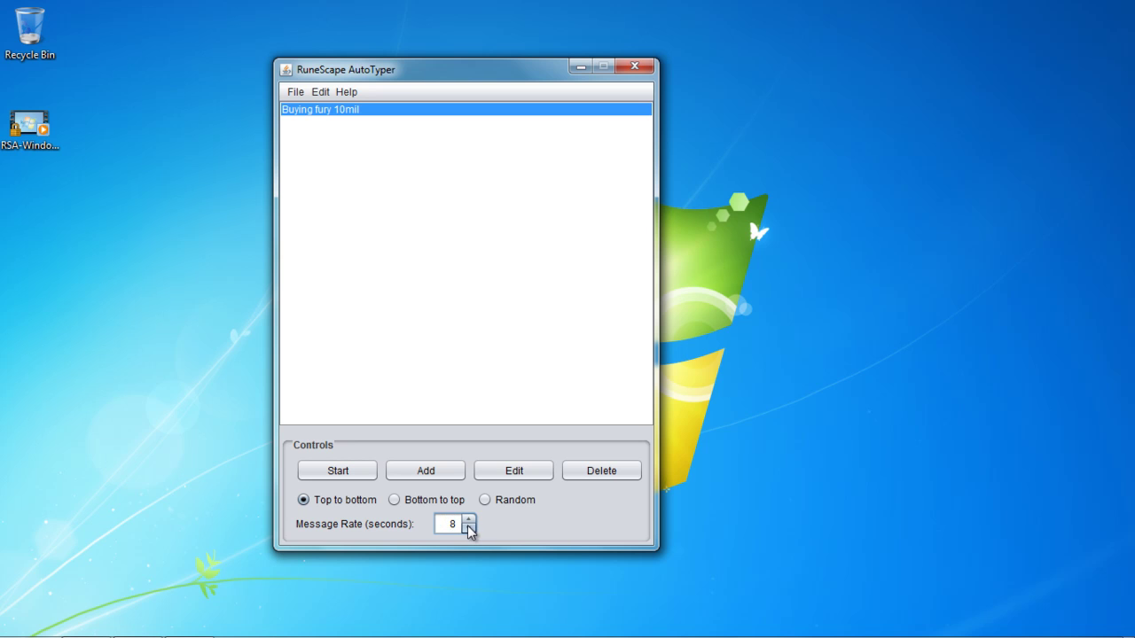
pyautogui.moveTo(446, 523); pyautogui.dragTo(468, 523)
pyautogui.moveTo(446, 524); pyautogui.dragTo(465, 522)
pyautogui.click(382, 130)
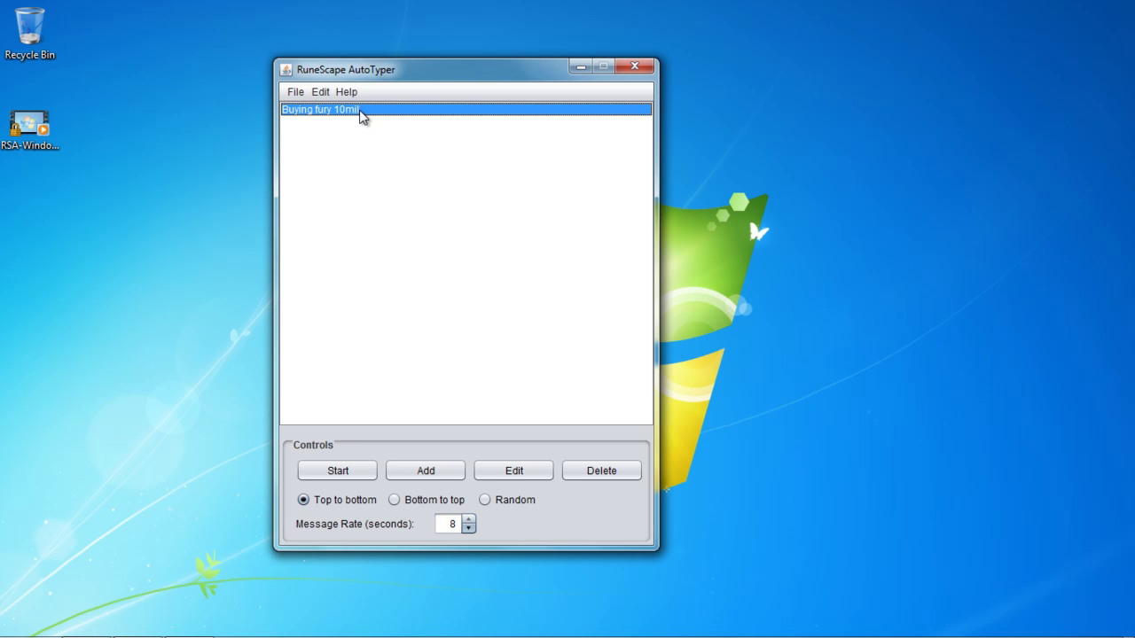
# Switch to the RuneScape game in Firefox and place the AutoTyper window in front of it, clear of the player character
pyautogui.moveTo(147, 625)
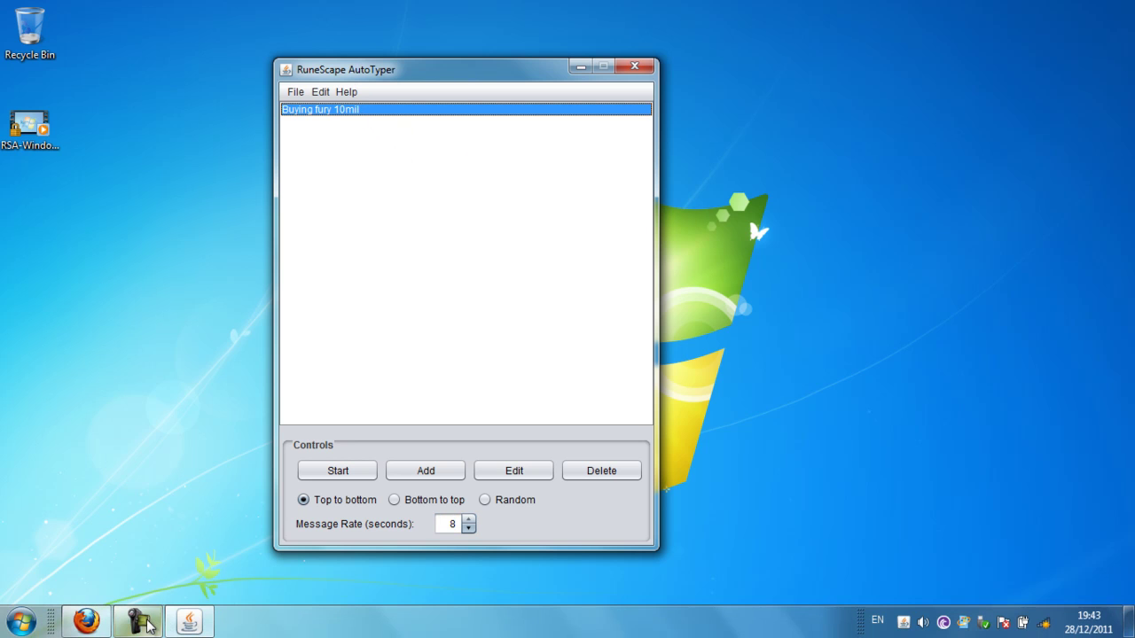
pyautogui.click(95, 620)
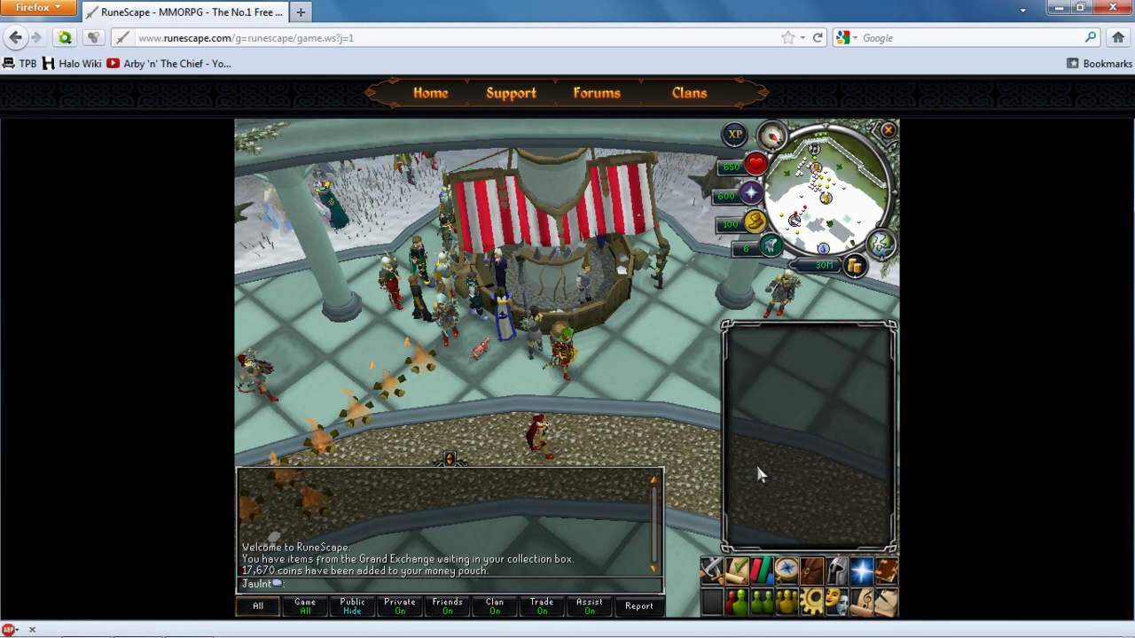
pyautogui.moveTo(195, 630)
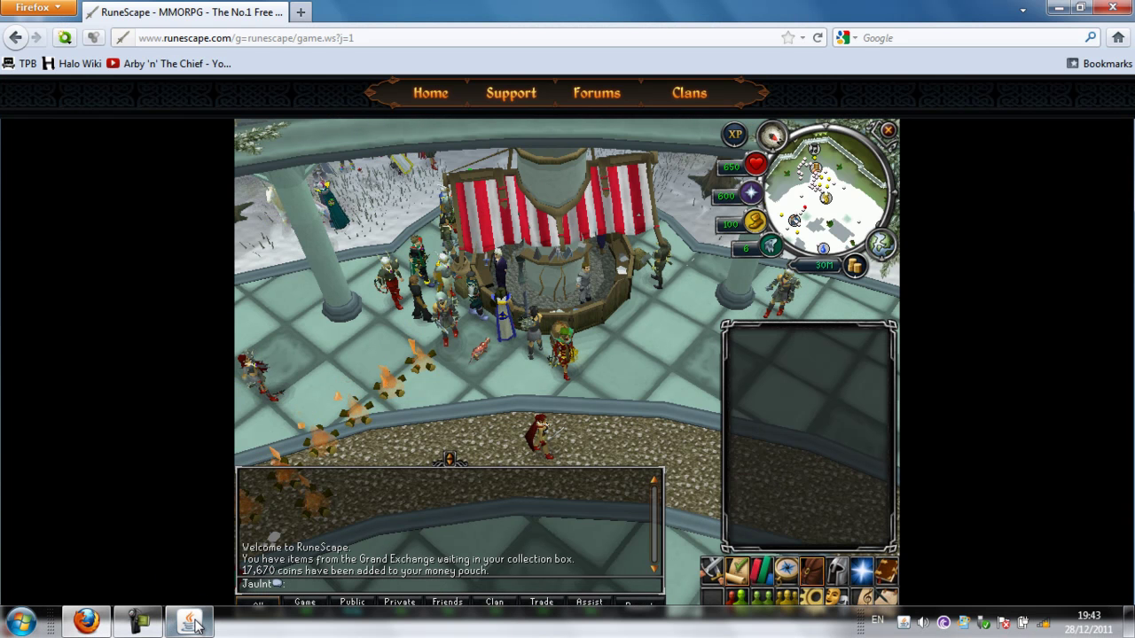
pyautogui.click(191, 623)
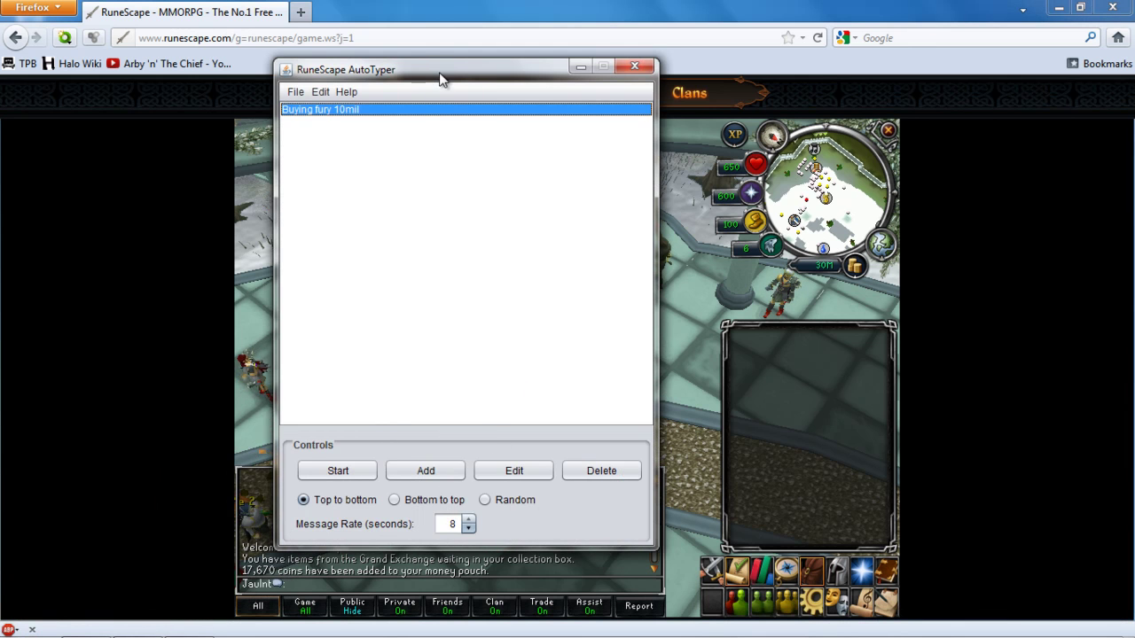
pyautogui.moveTo(439, 74); pyautogui.dragTo(223, 51)
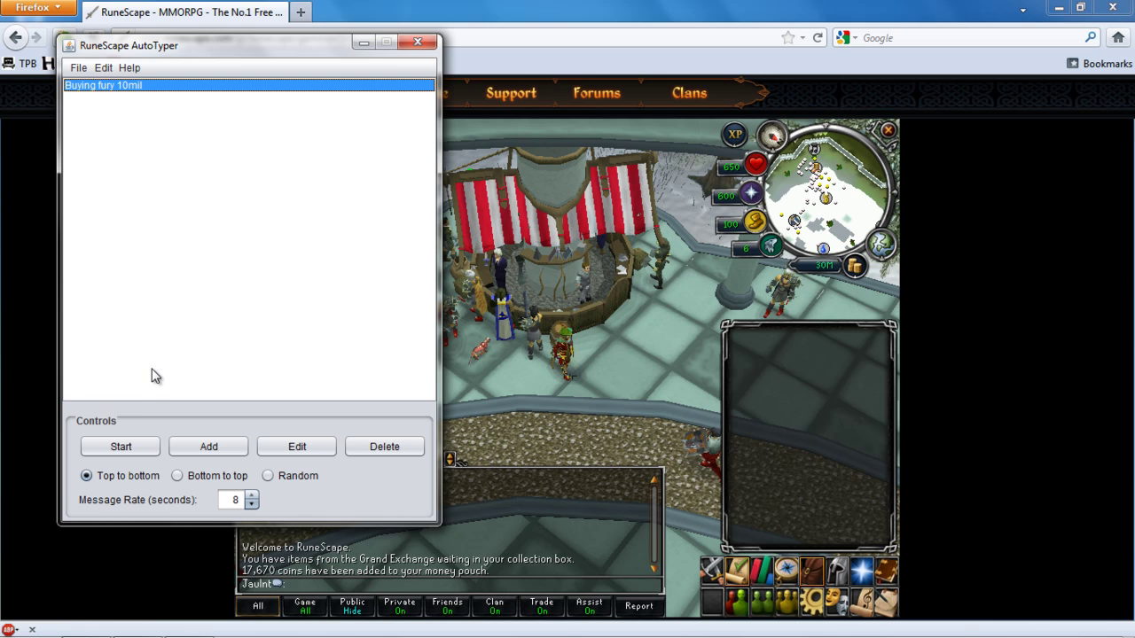
# Start auto-typing the message into the game chat and bring the AutoTyper window back in front of the game
pyautogui.click(121, 447)
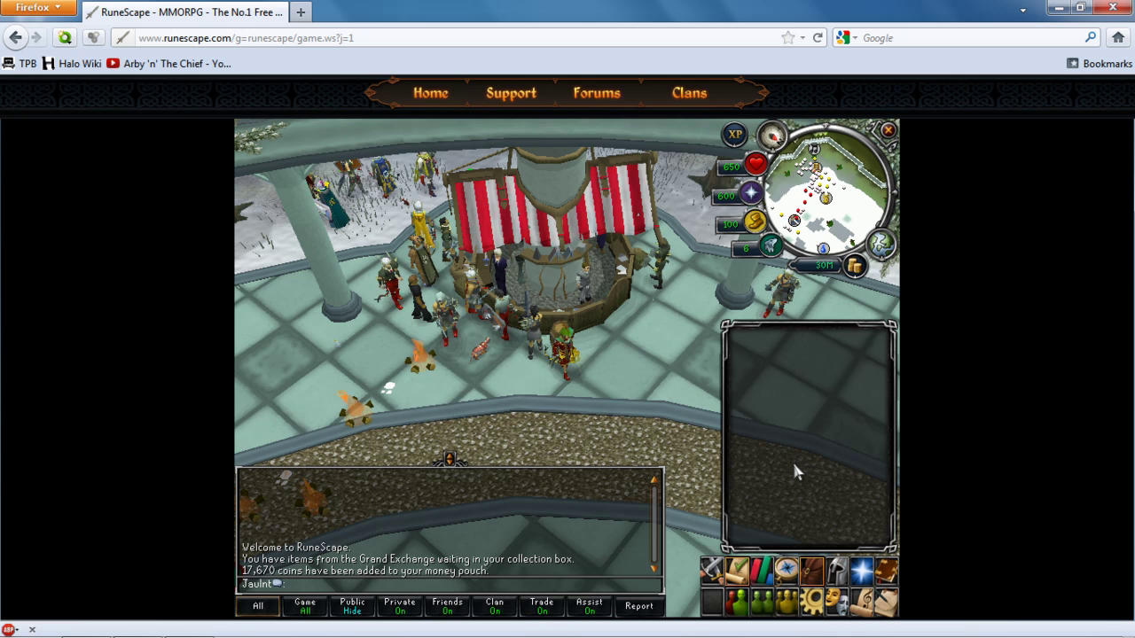
pyautogui.press('Left')
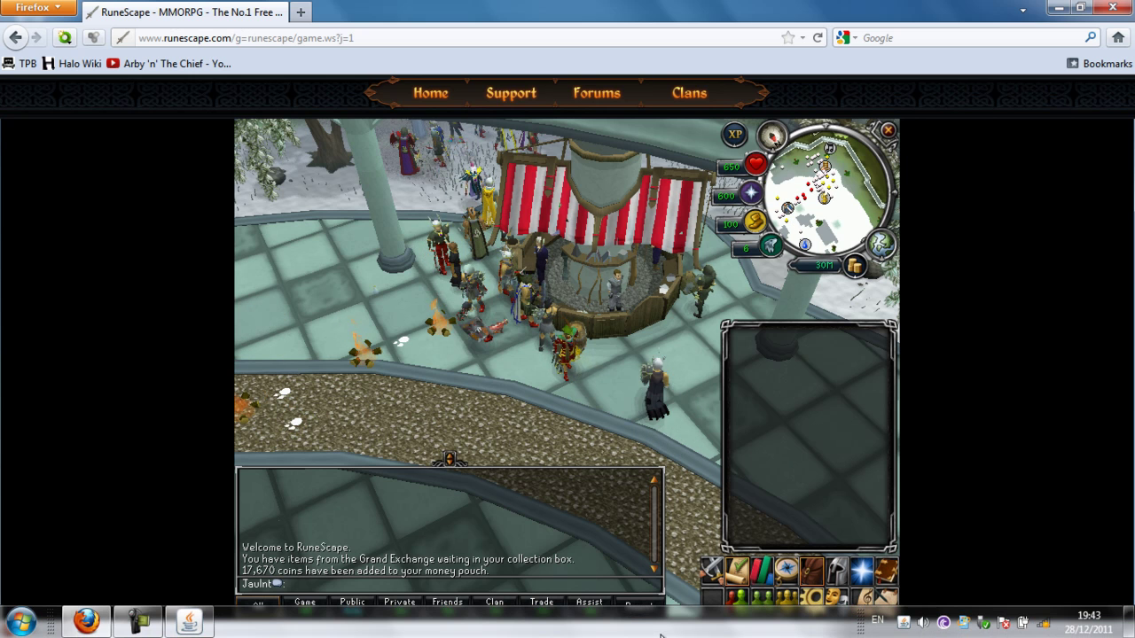
pyautogui.click(186, 623)
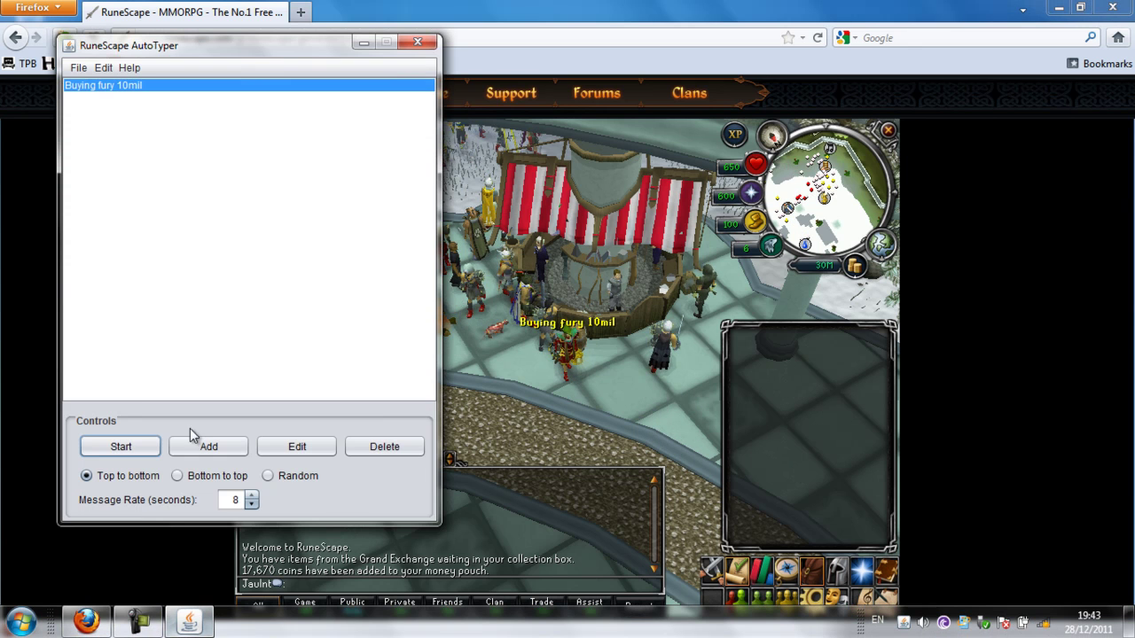
pyautogui.moveTo(231, 47); pyautogui.dragTo(285, 58)
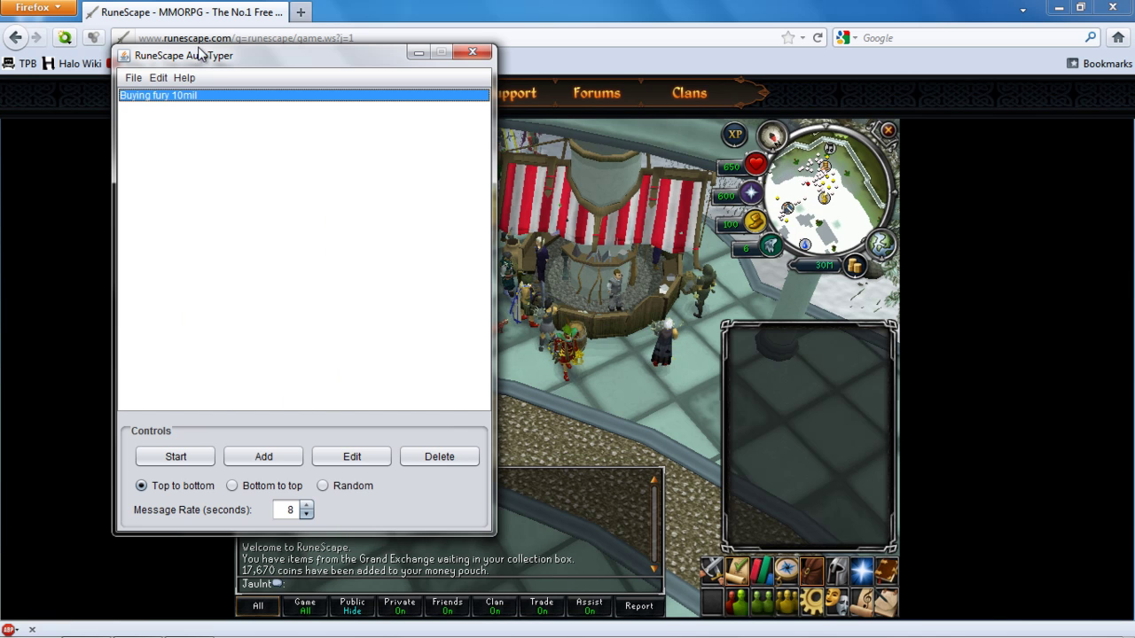
pyautogui.moveTo(204, 58); pyautogui.dragTo(180, 71)
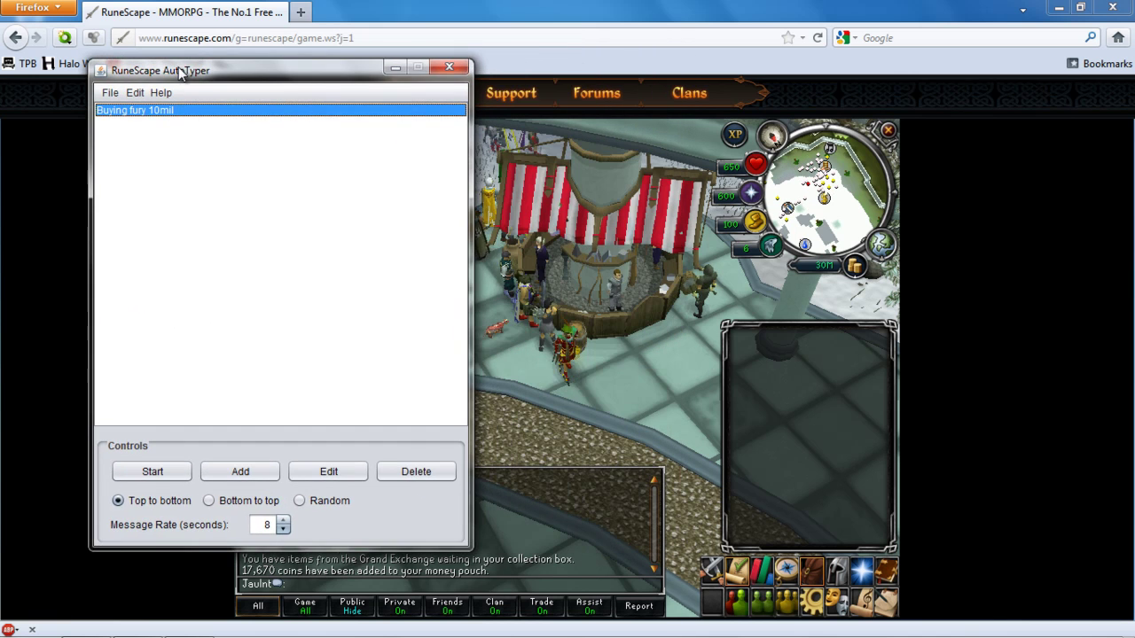
# Add a second message "Buying blue partyhat 1billion" with the Green colour effect and no movement
pyautogui.click(239, 470)
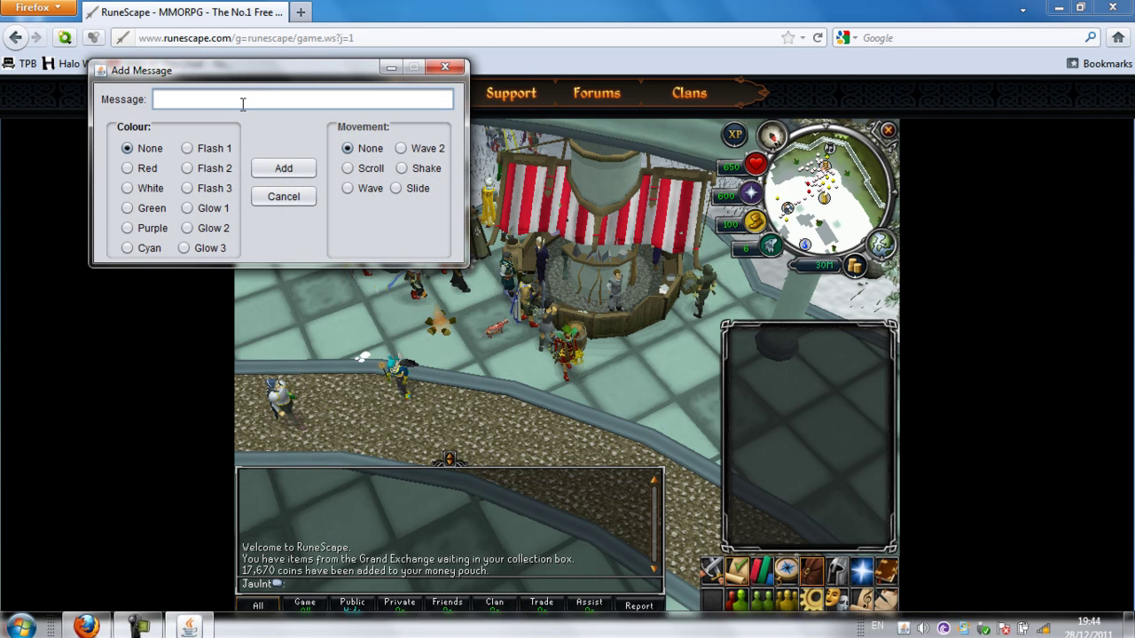
pyautogui.write('Buiy')
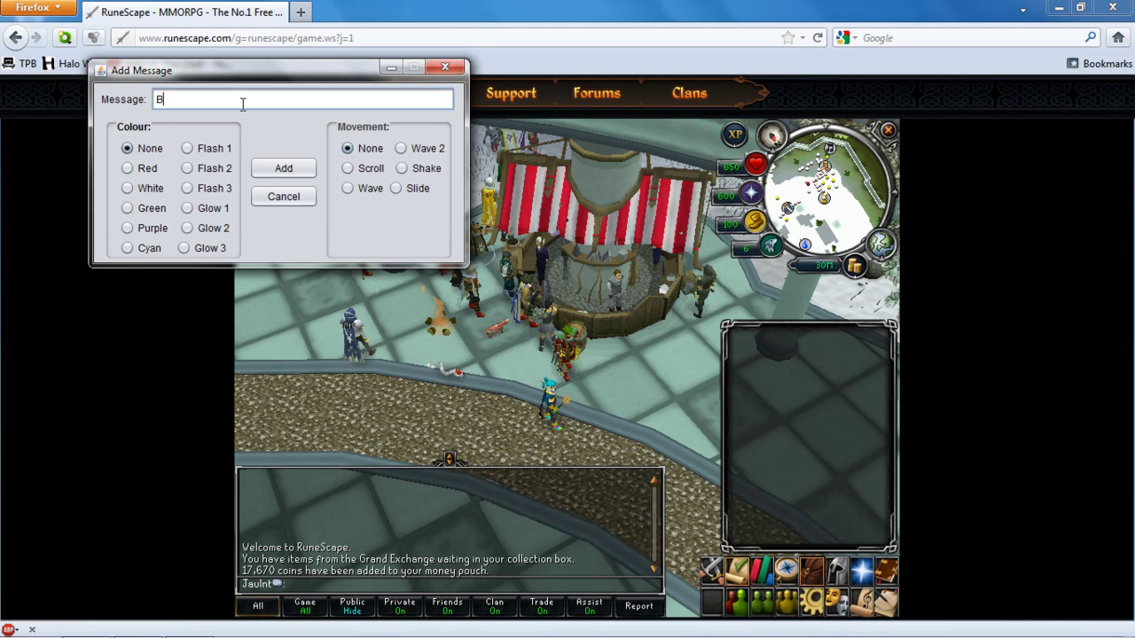
pyautogui.press('BackSpace')
pyautogui.press('BackSpace')
pyautogui.write('ying ')
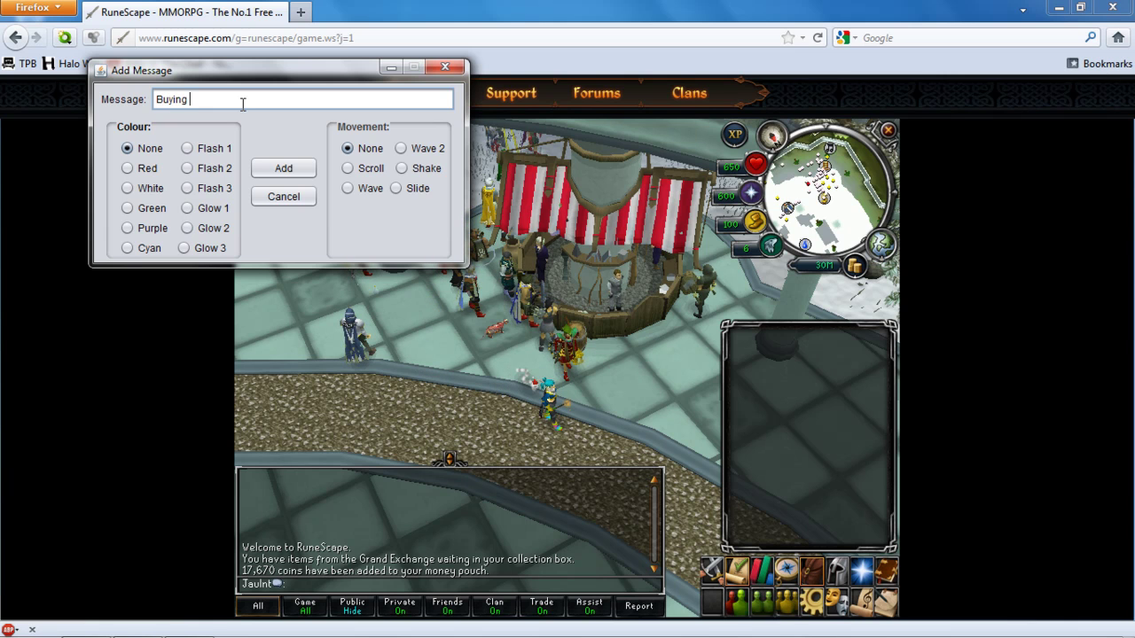
pyautogui.write('blue partyhat')
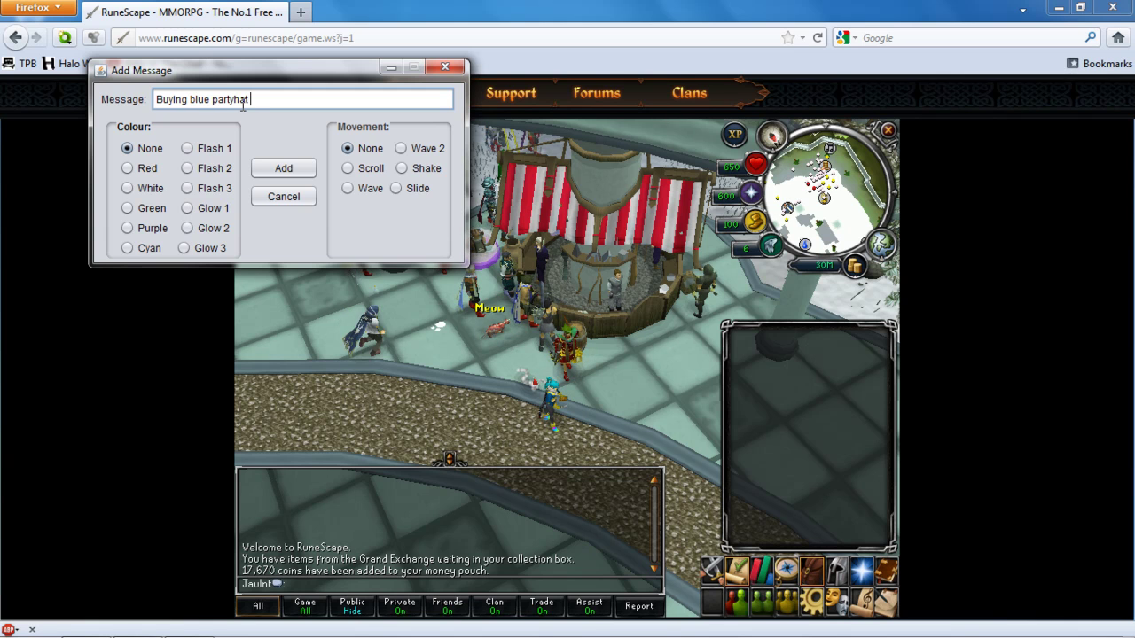
pyautogui.write(' 1bi')
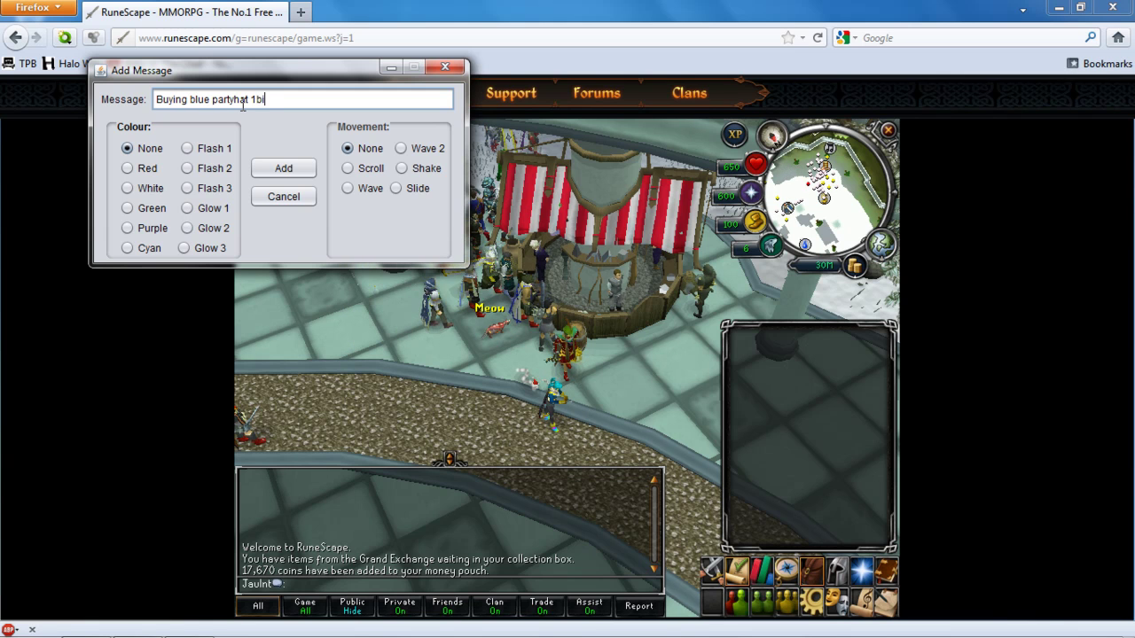
pyautogui.write('llion')
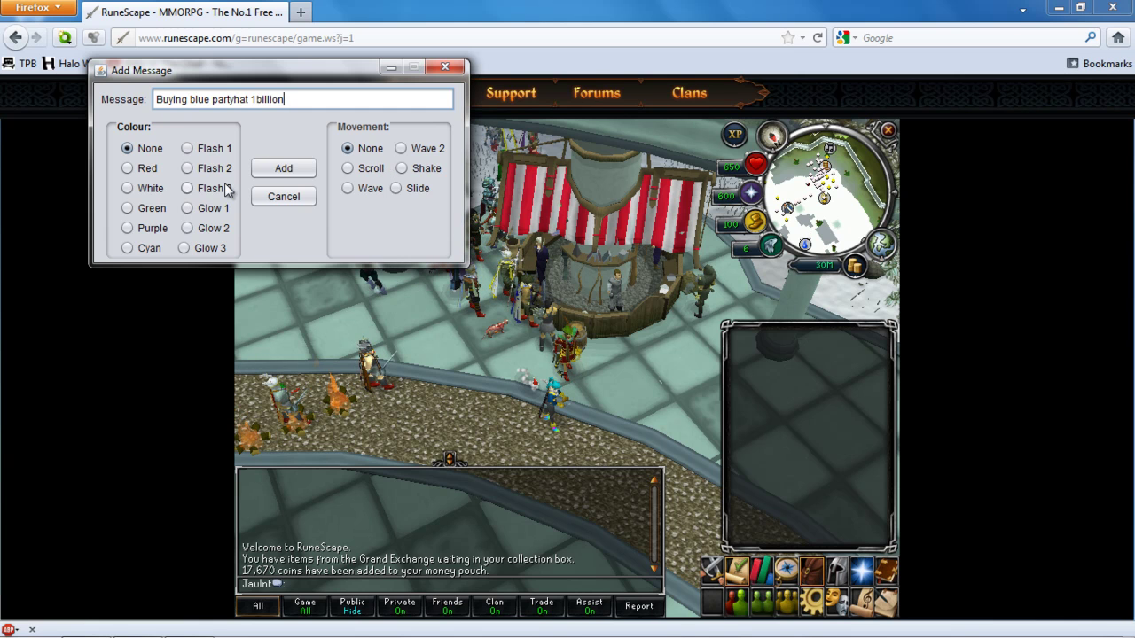
pyautogui.click(157, 208)
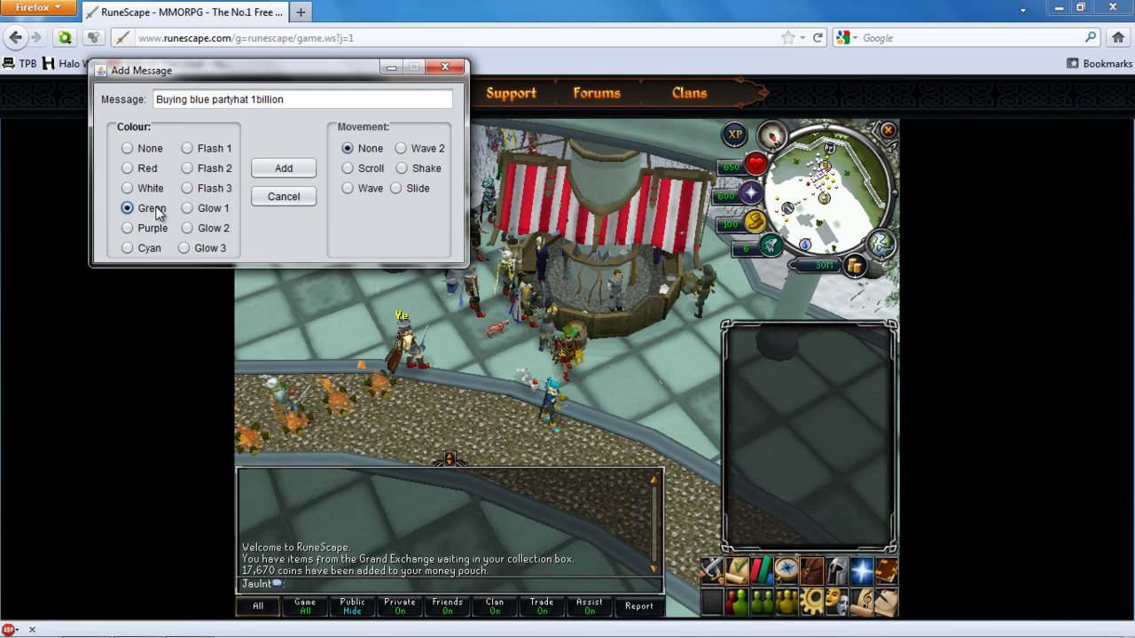
pyautogui.click(288, 170)
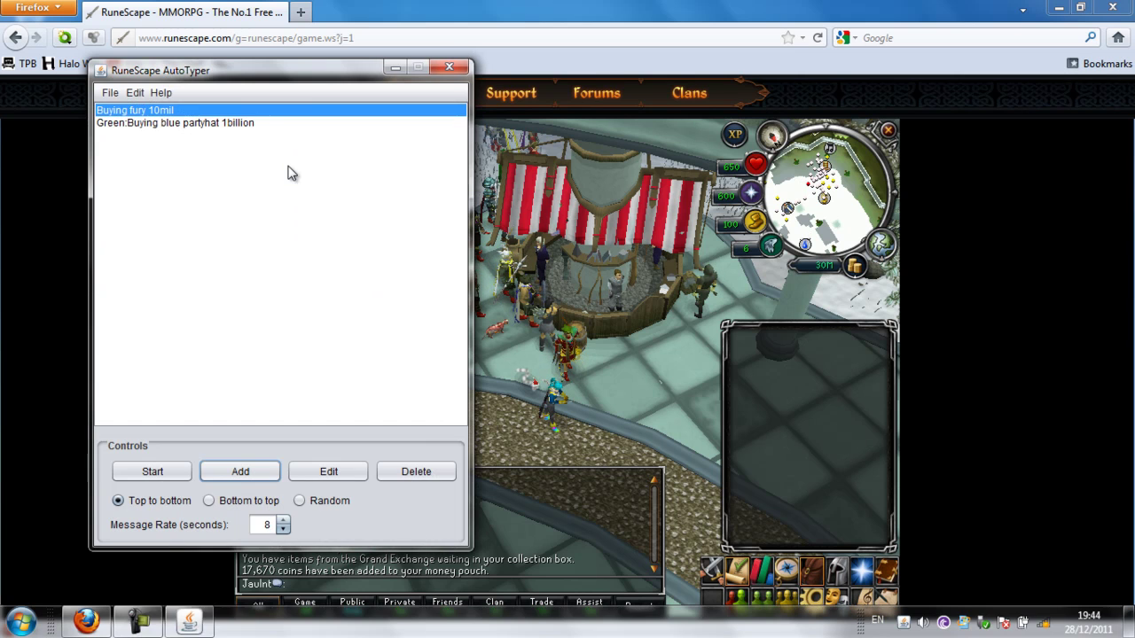
pyautogui.click(215, 123)
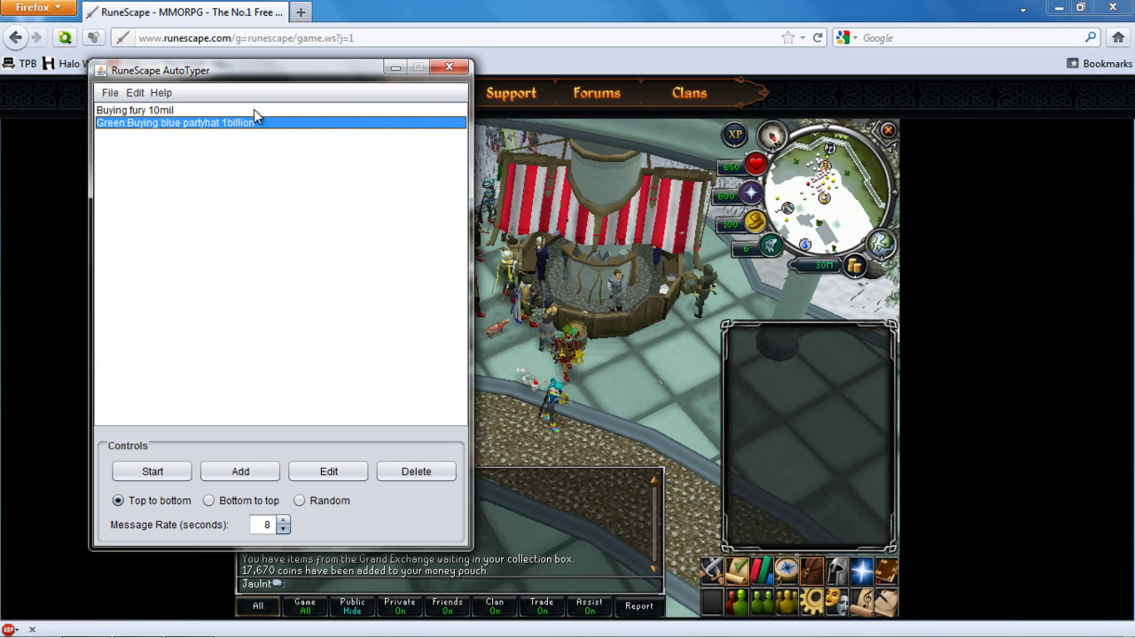
pyautogui.click(252, 109)
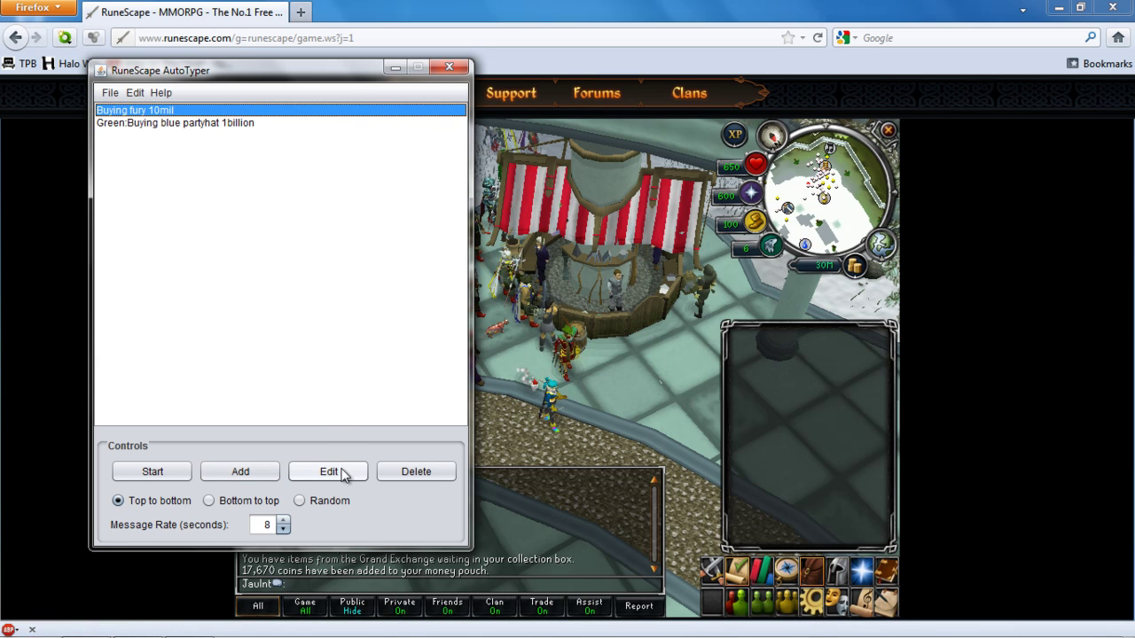
pyautogui.click(183, 122)
# Edit the "Buying fury 10mil" message to use the Scroll movement effect, keeping its text and no colour
pyautogui.click(183, 111)
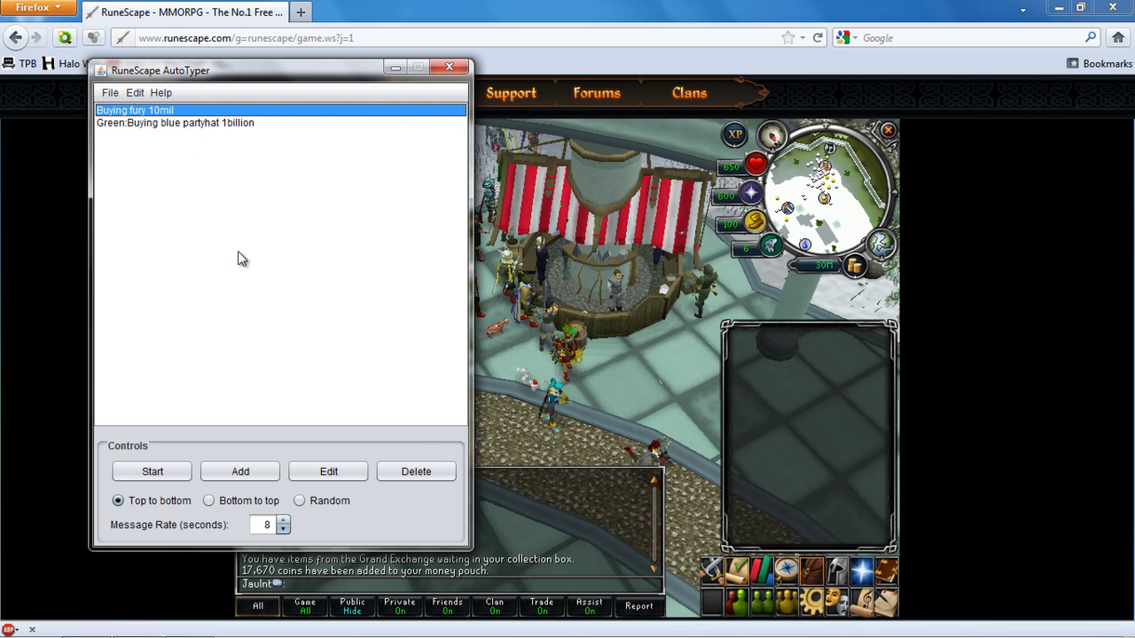
pyautogui.click(328, 471)
pyautogui.moveTo(256, 101); pyautogui.dragTo(135, 88)
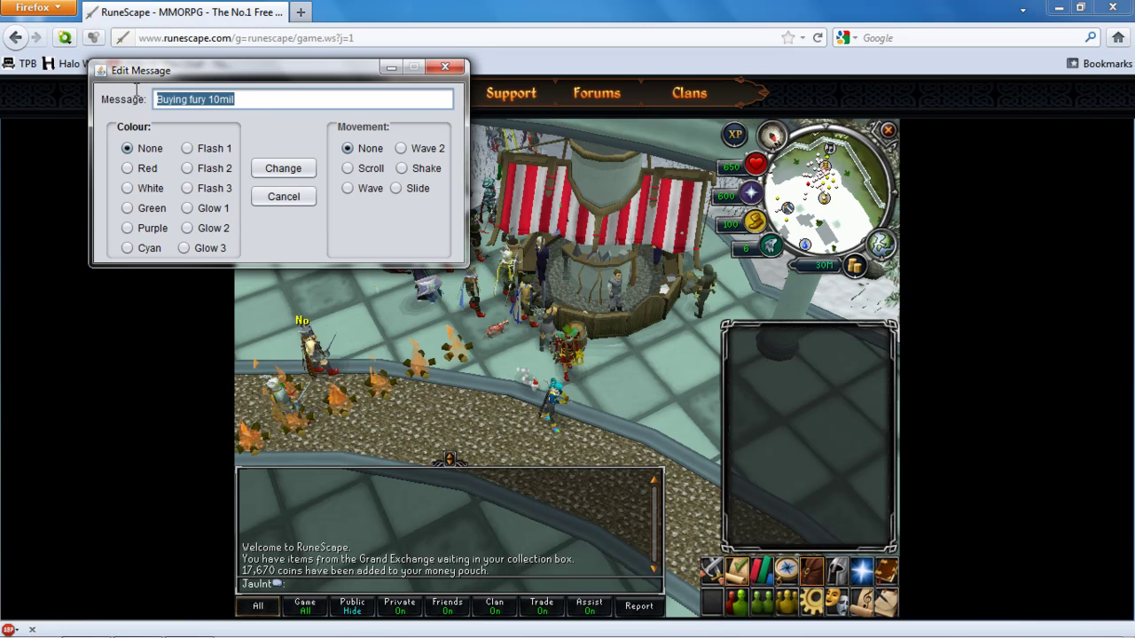
pyautogui.click(285, 101)
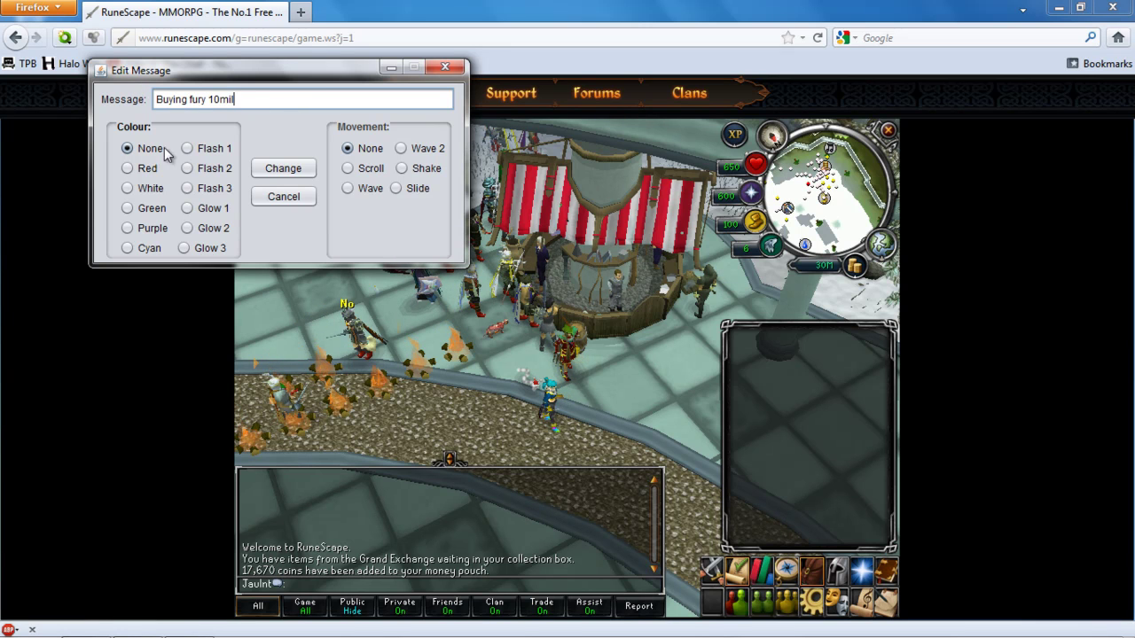
pyautogui.click(371, 170)
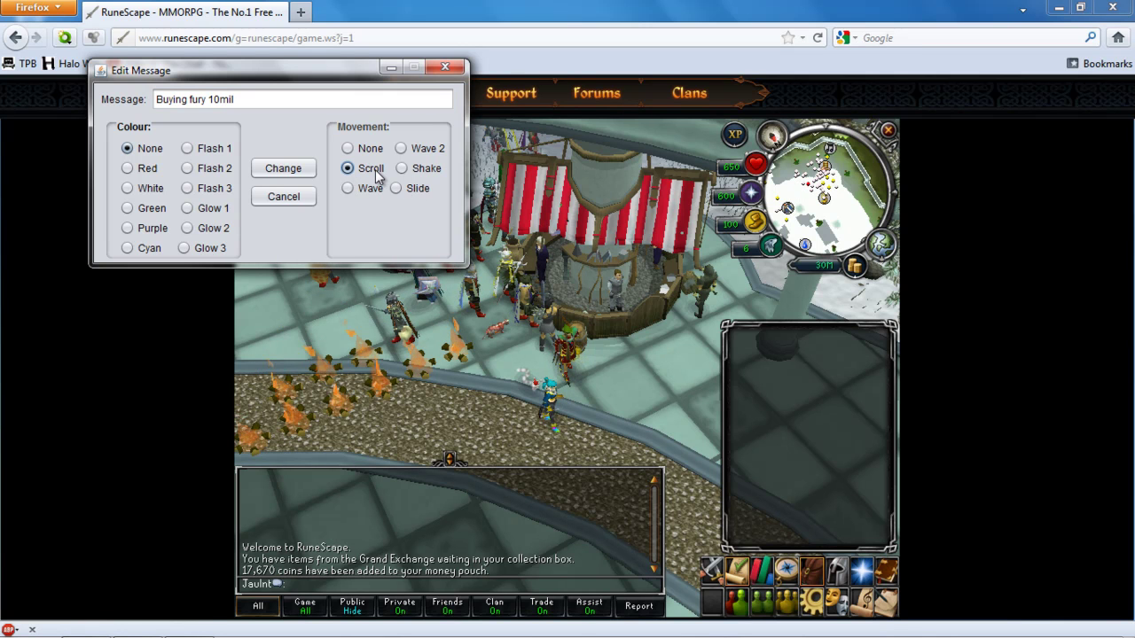
pyautogui.click(285, 177)
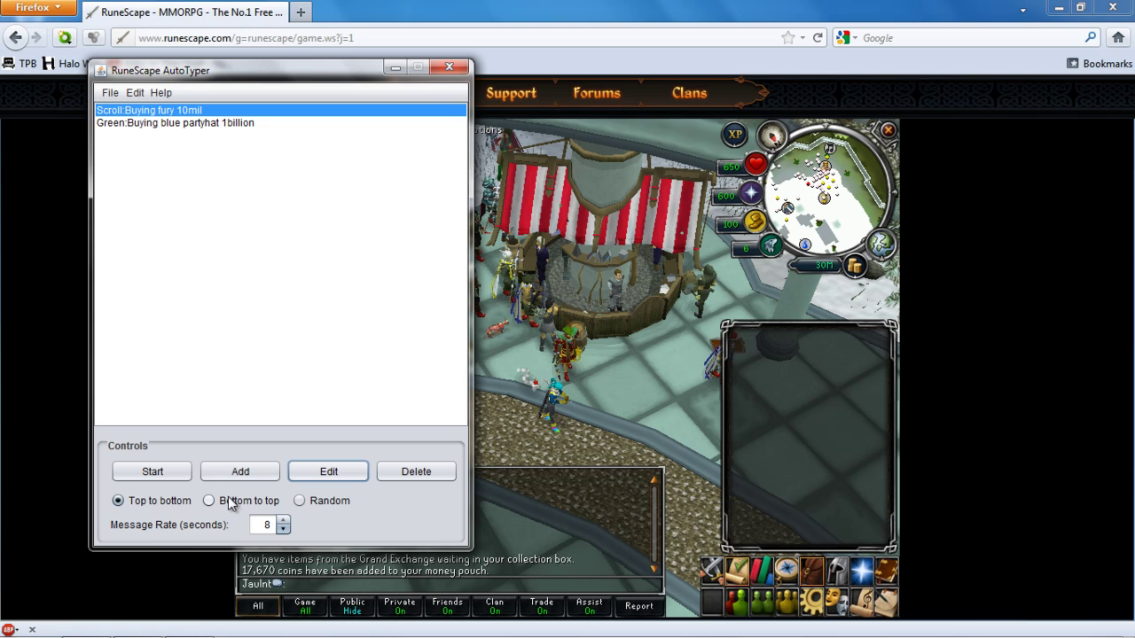
# Choose the Top to bottom message order and step through the two messages in that sequence
pyautogui.click(177, 504)
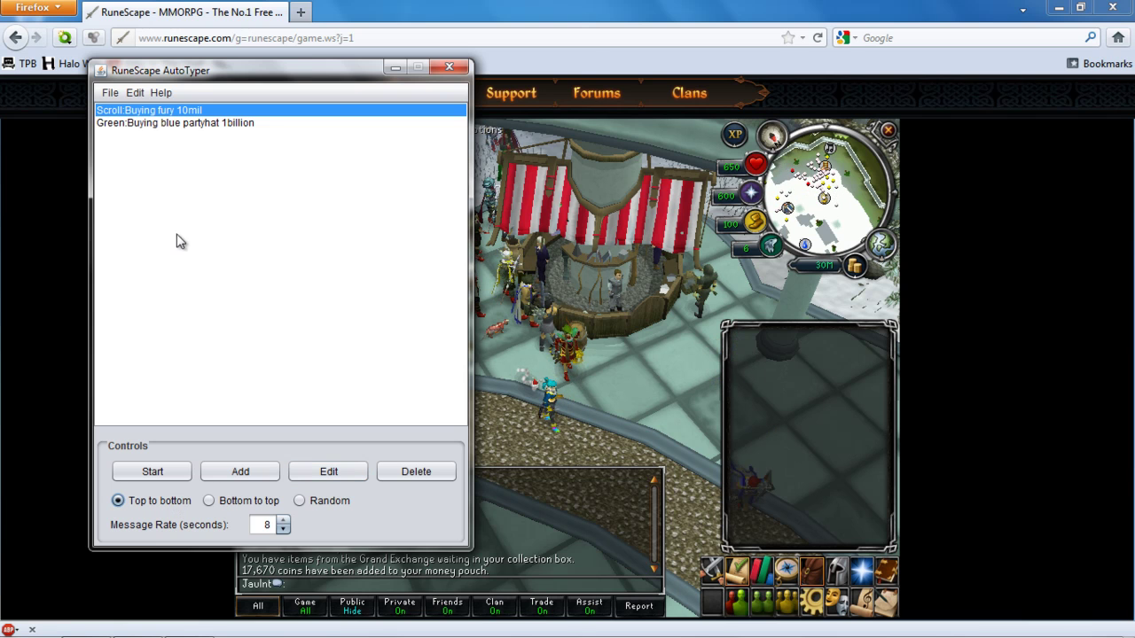
pyautogui.click(190, 110)
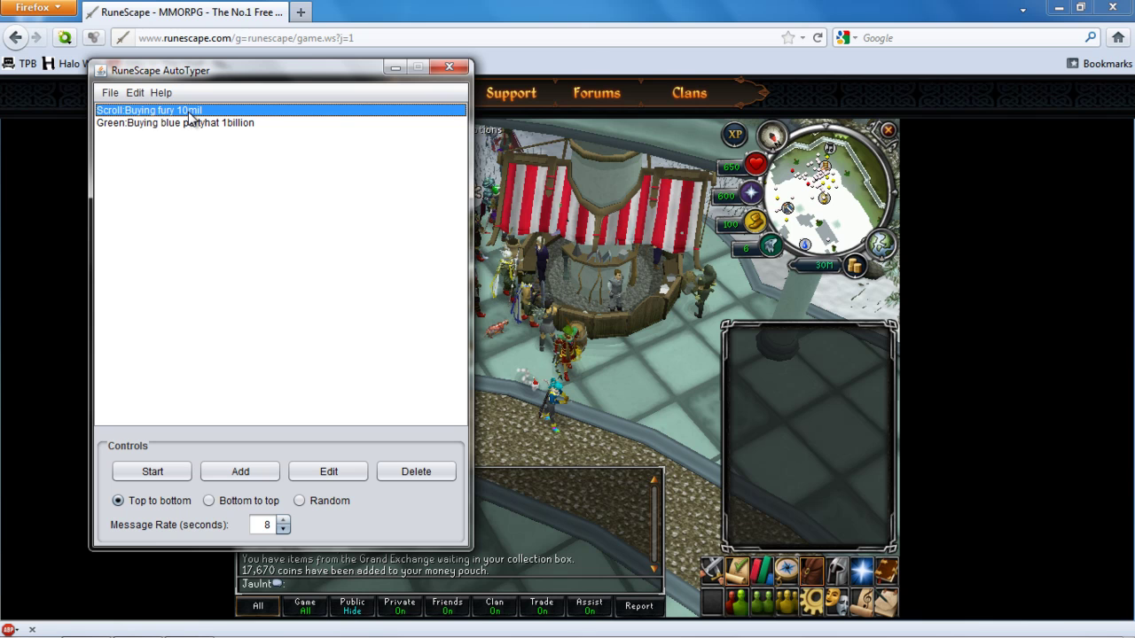
pyautogui.press('Down')
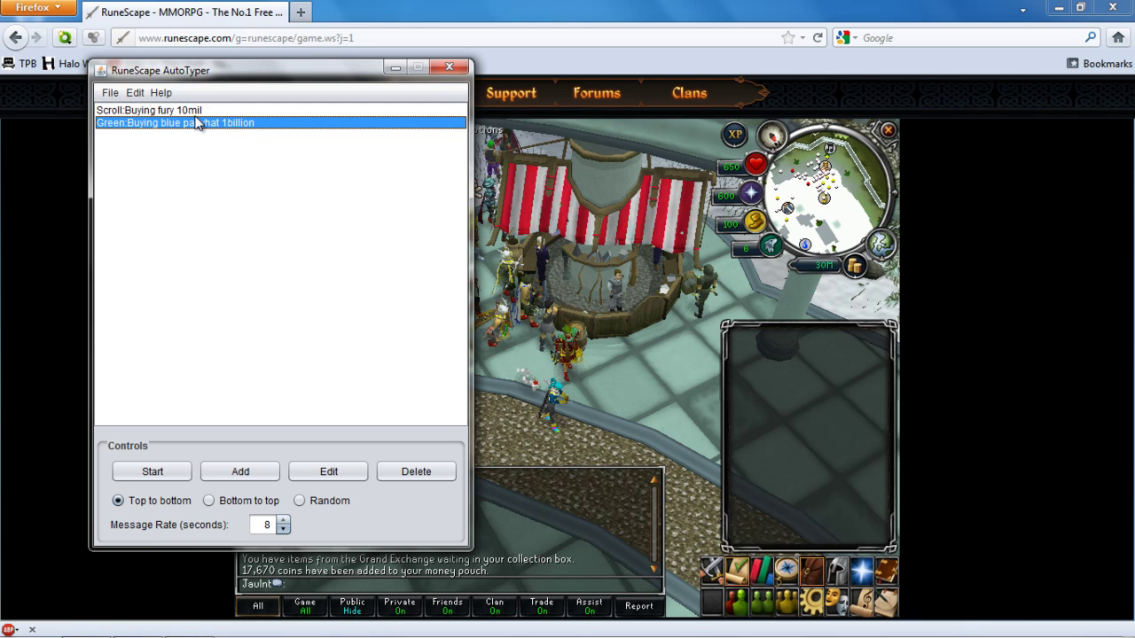
pyautogui.press('Up')
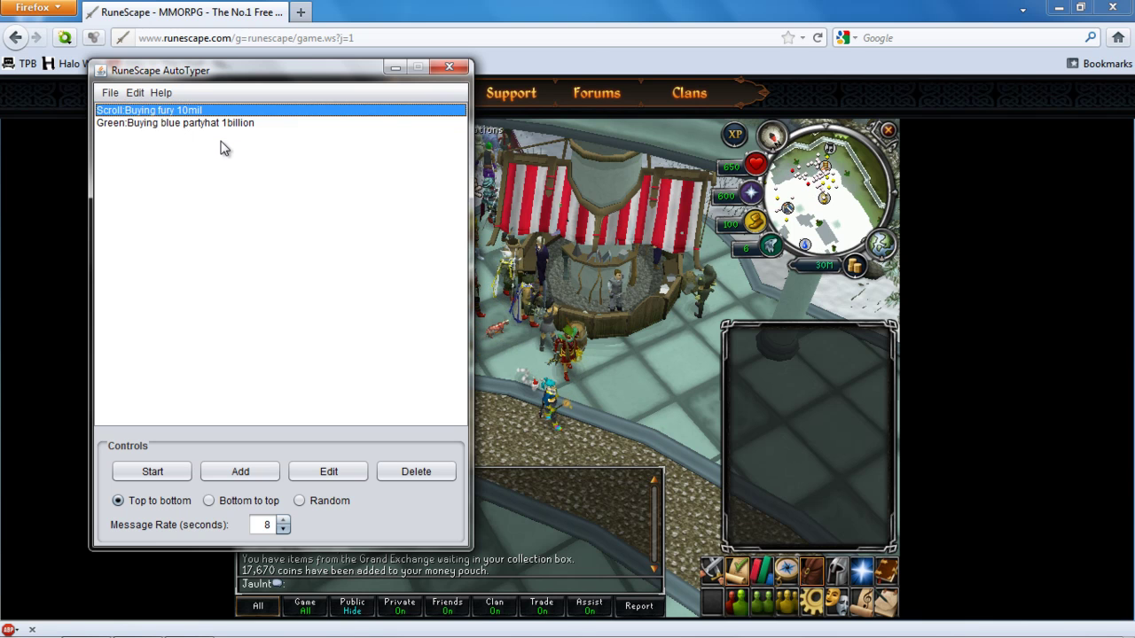
# Switch the message order to Bottom to top and step from the partyhat message up to the fury message
pyautogui.click(240, 501)
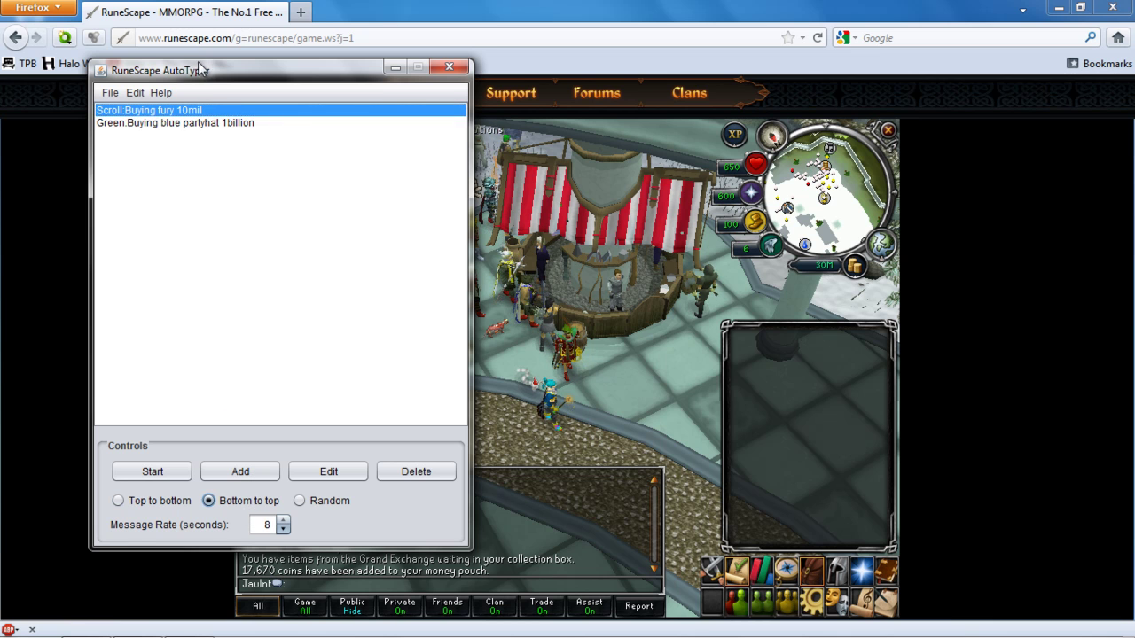
pyautogui.click(203, 122)
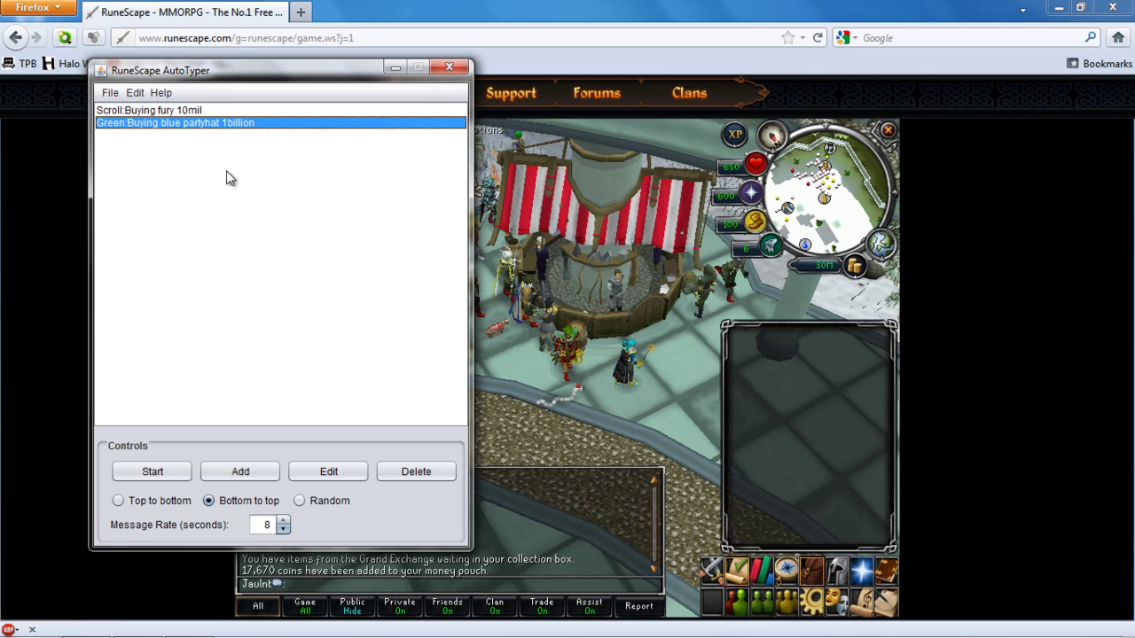
pyautogui.press('Up')
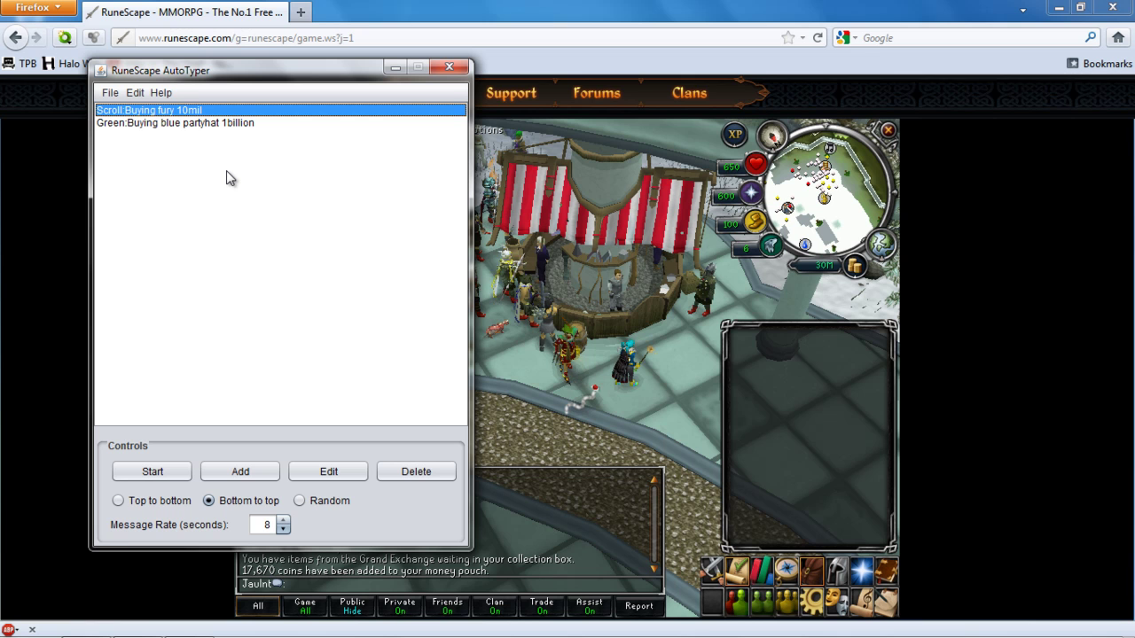
pyautogui.press('Down')
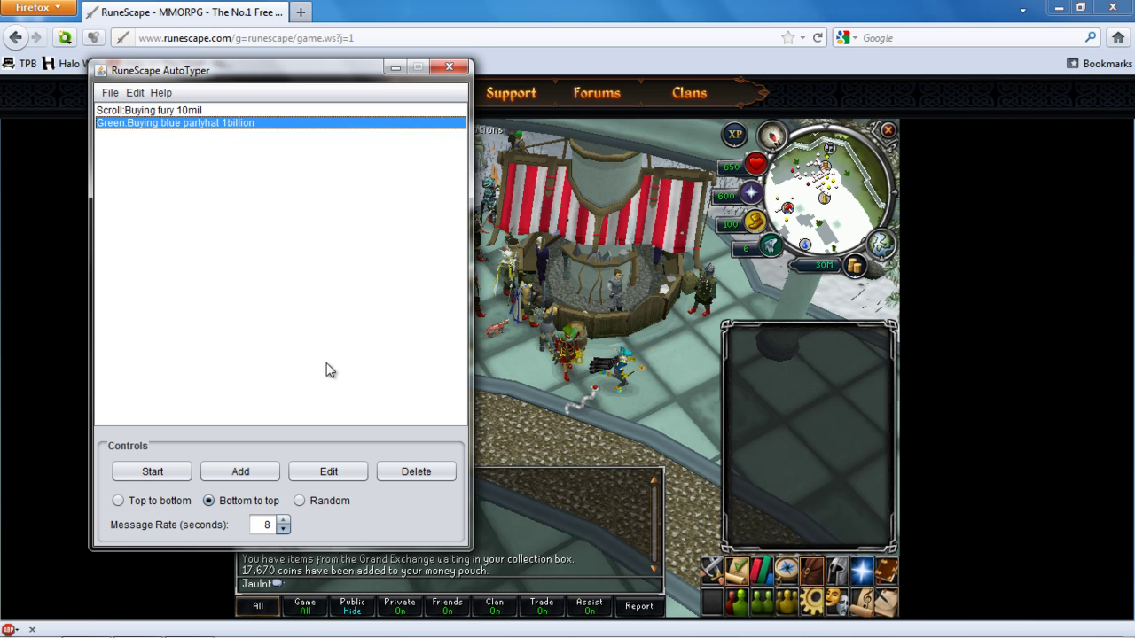
# Try the Random message order and select the two listed messages in turn
pyautogui.click(309, 501)
pyautogui.click(196, 112)
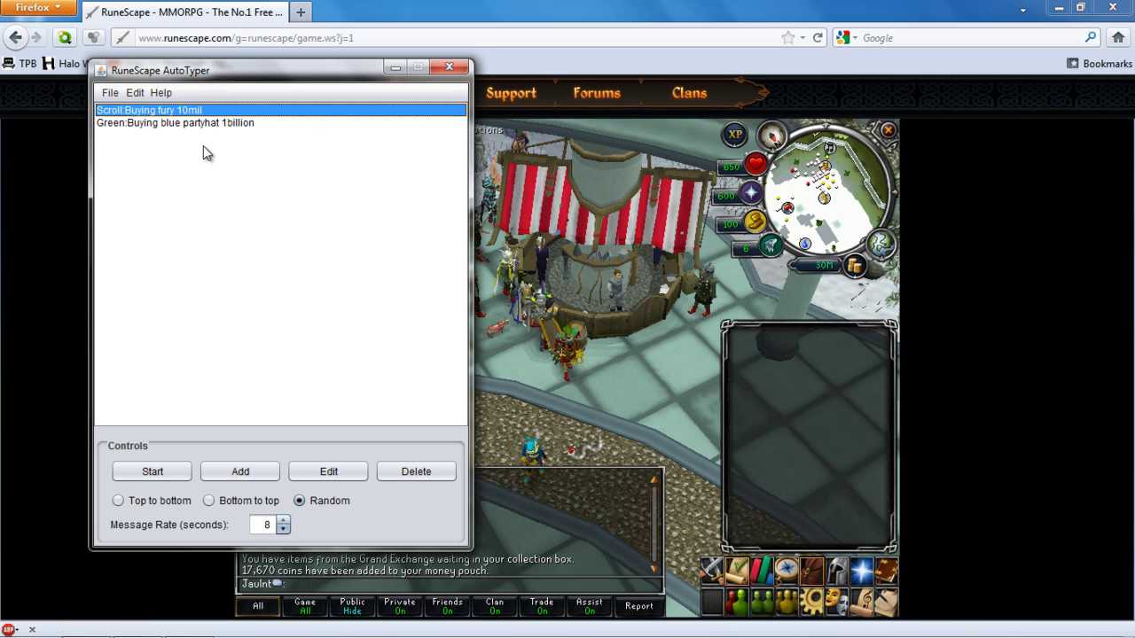
pyautogui.press('Down')
pyautogui.press('Up')
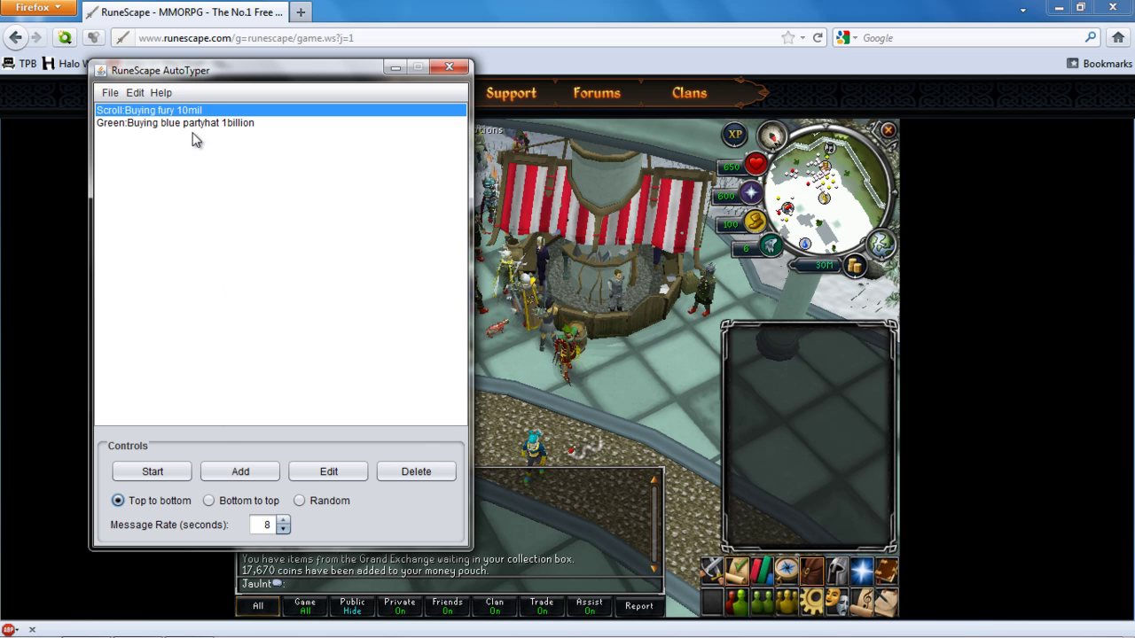
# Start auto-typing both messages in Top to bottom order and bring the AutoTyper window back in front of the game
pyautogui.click(163, 470)
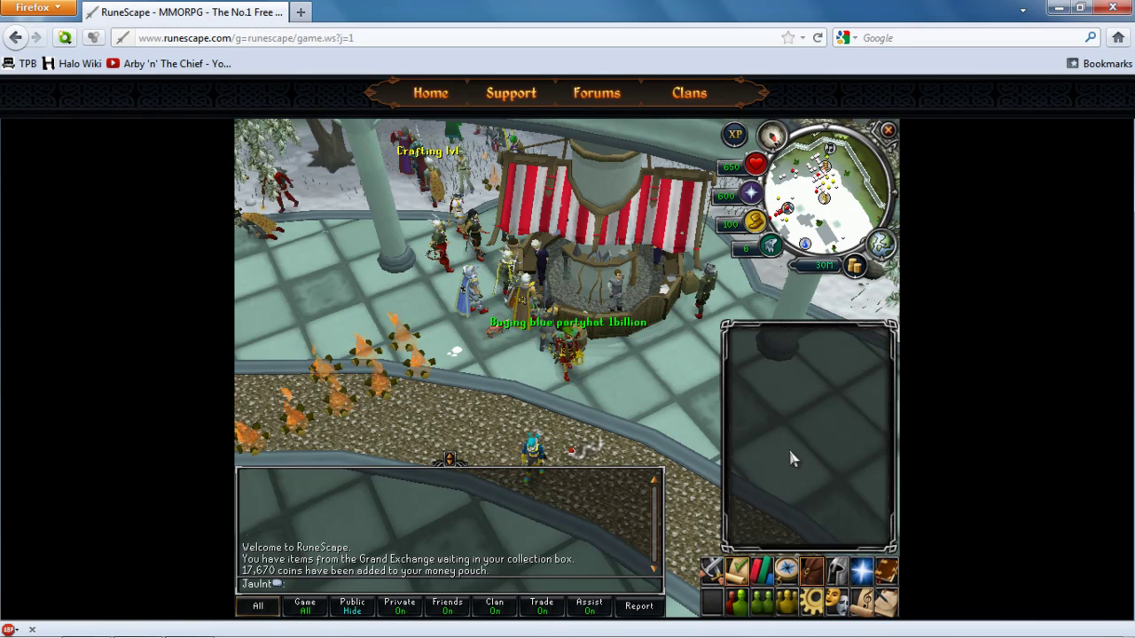
pyautogui.moveTo(263, 605)
pyautogui.click(189, 621)
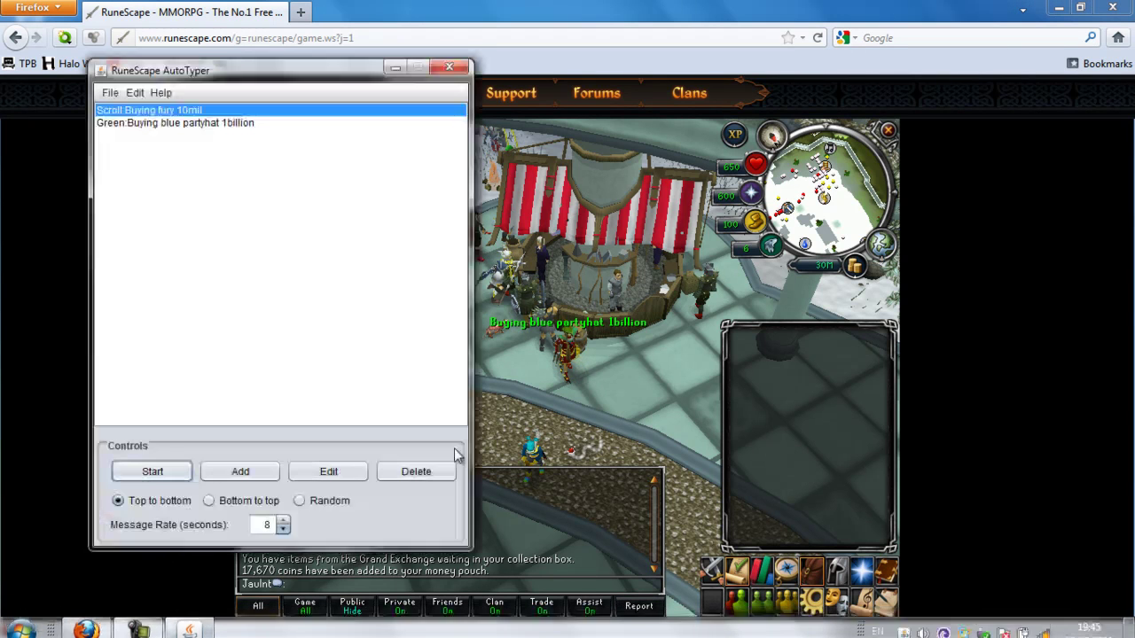
# Set the message order to Random and alternate the selection between the fury and partyhat messages
pyautogui.click(327, 501)
pyautogui.click(232, 123)
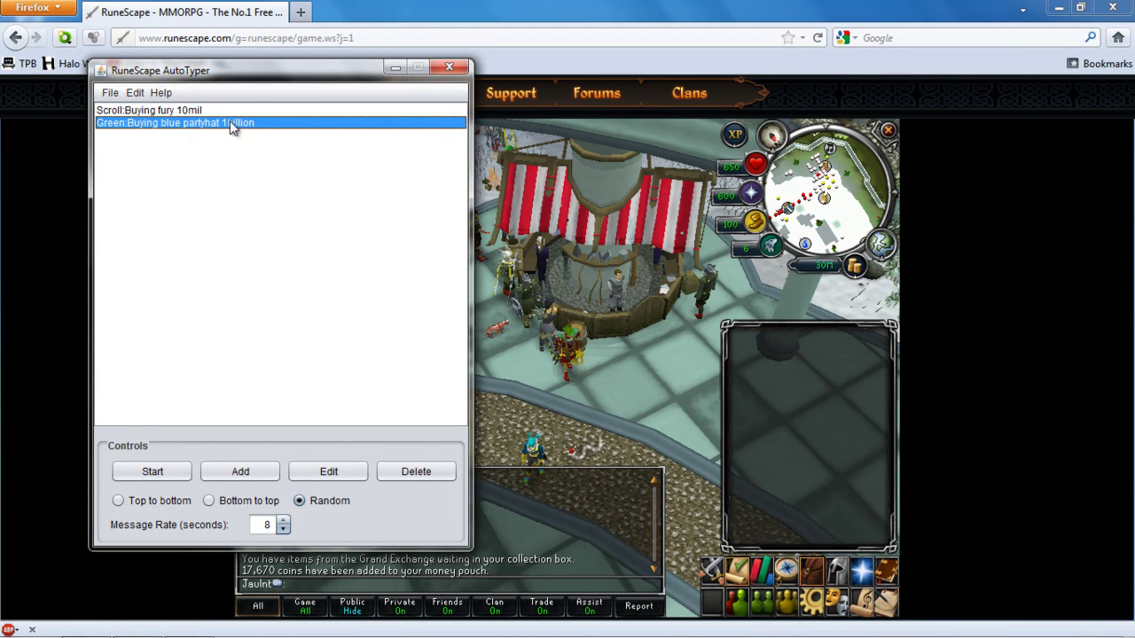
pyautogui.click(233, 114)
pyautogui.click(228, 124)
pyautogui.click(229, 111)
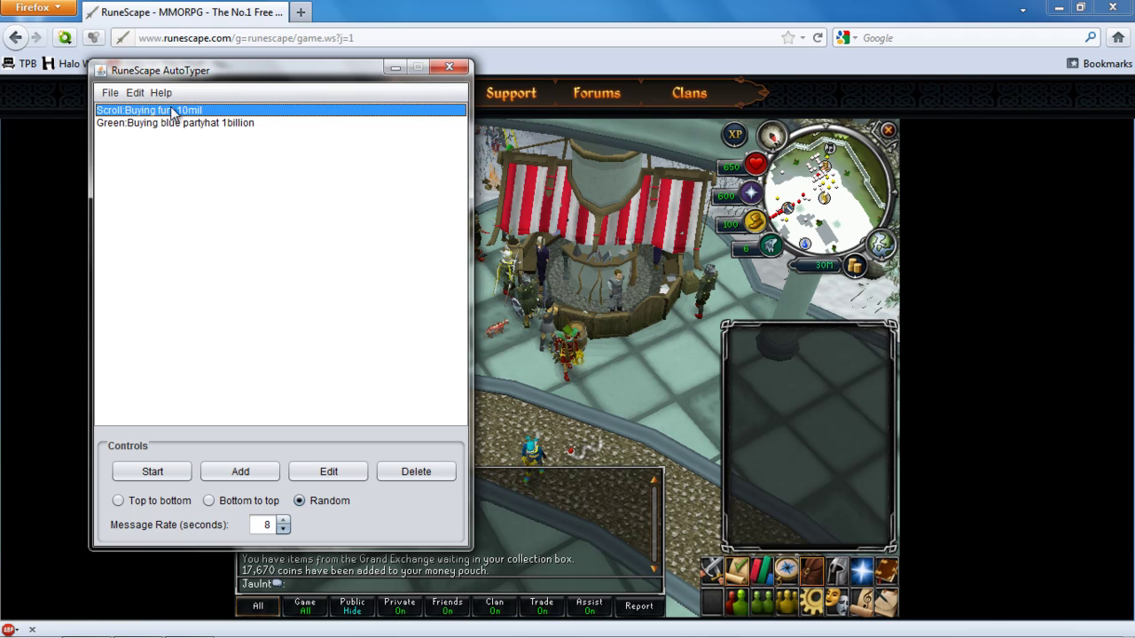
pyautogui.click(200, 124)
pyautogui.click(199, 110)
pyautogui.click(198, 124)
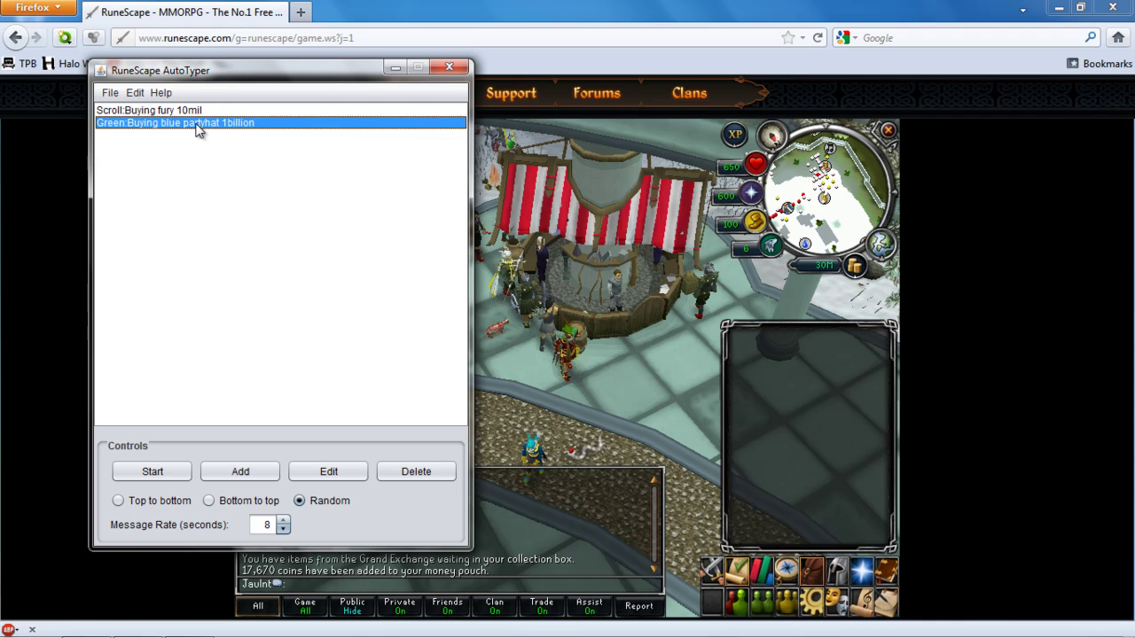
pyautogui.click(169, 110)
pyautogui.click(119, 93)
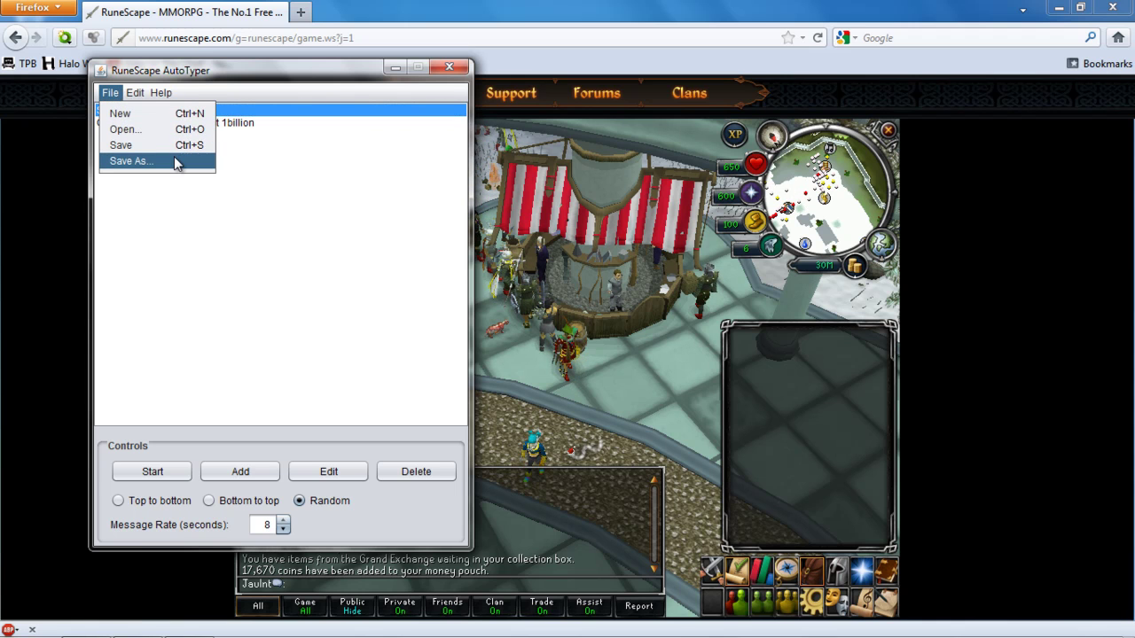
pyautogui.click(174, 209)
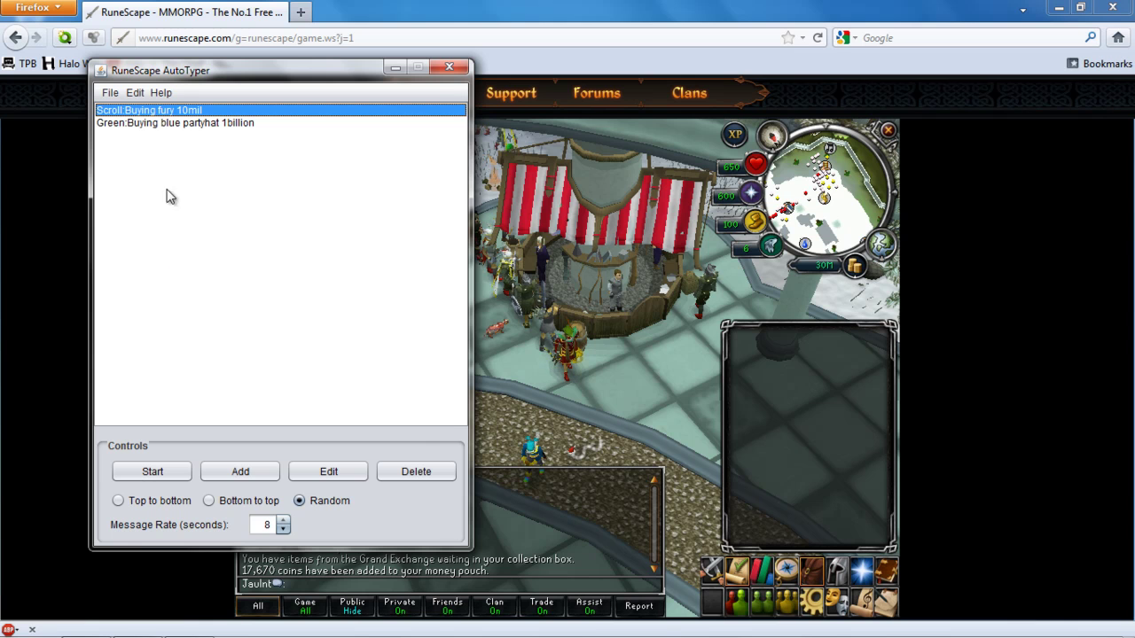
pyautogui.click(157, 122)
pyautogui.click(156, 110)
pyautogui.click(161, 122)
pyautogui.click(167, 110)
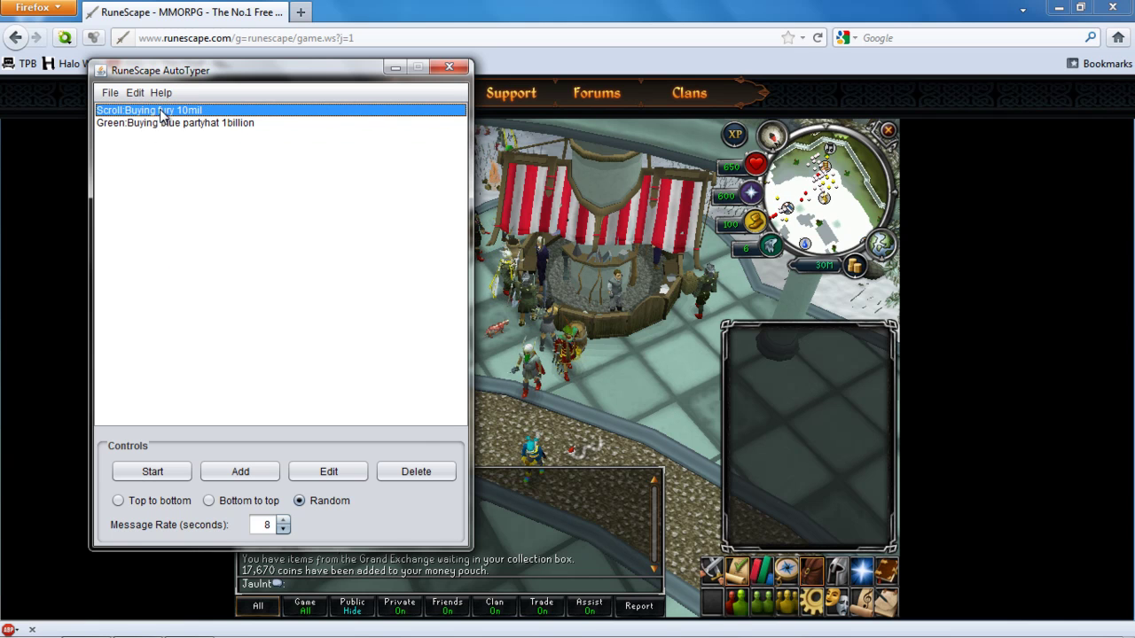
pyautogui.click(214, 124)
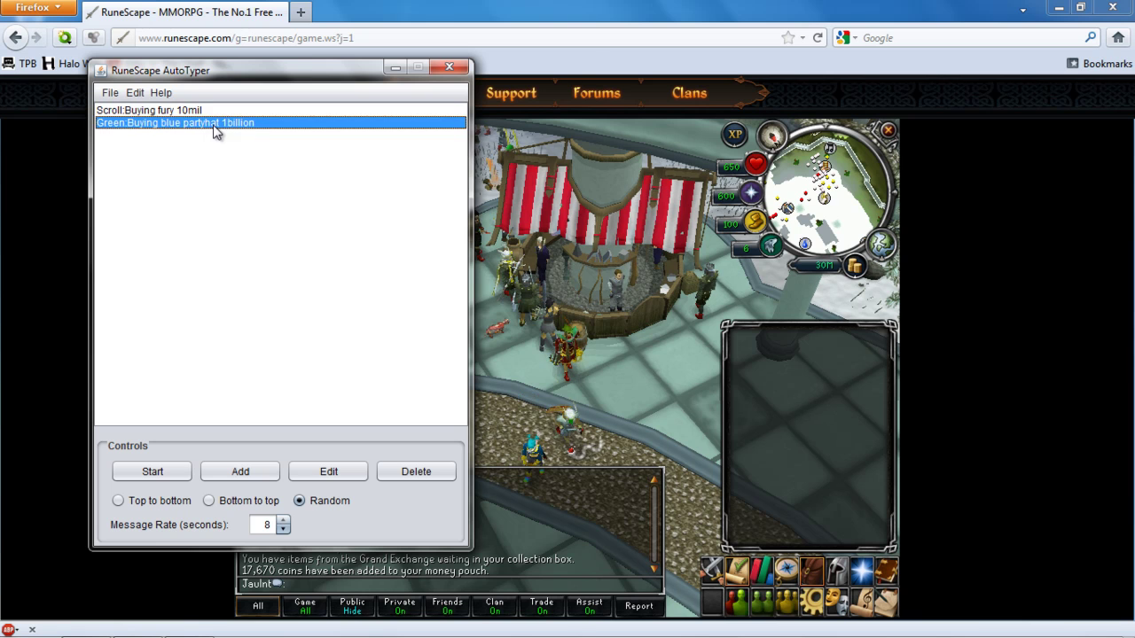
pyautogui.click(207, 110)
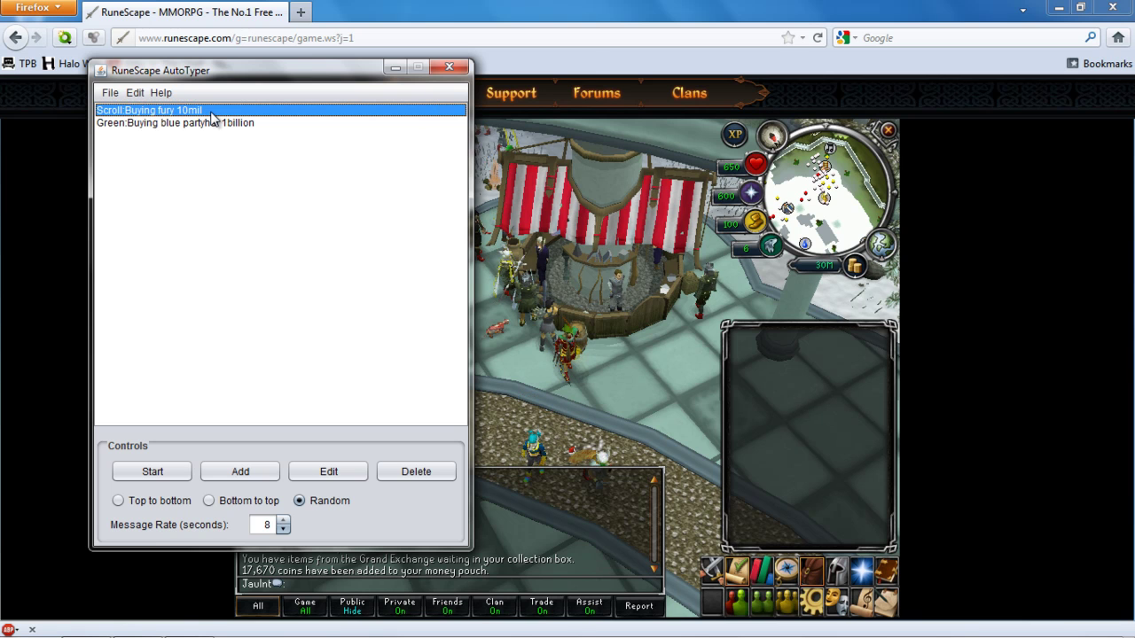
# Save the message list to the Desktop as a RuneScape AutoTyper Script named "buying script"
pyautogui.click(112, 94)
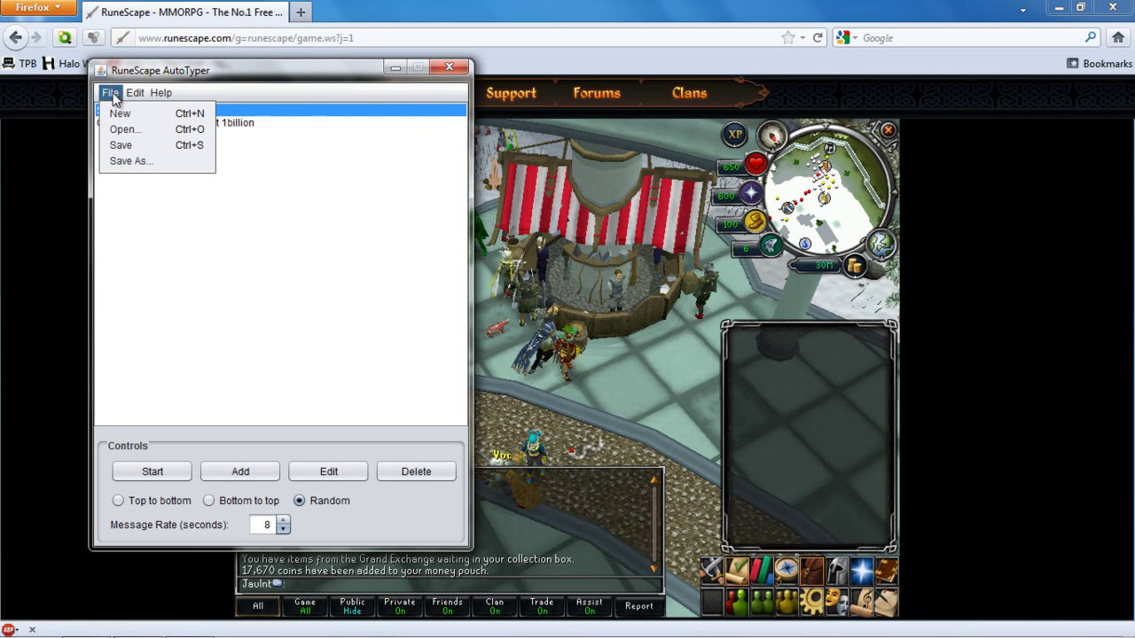
pyautogui.click(140, 149)
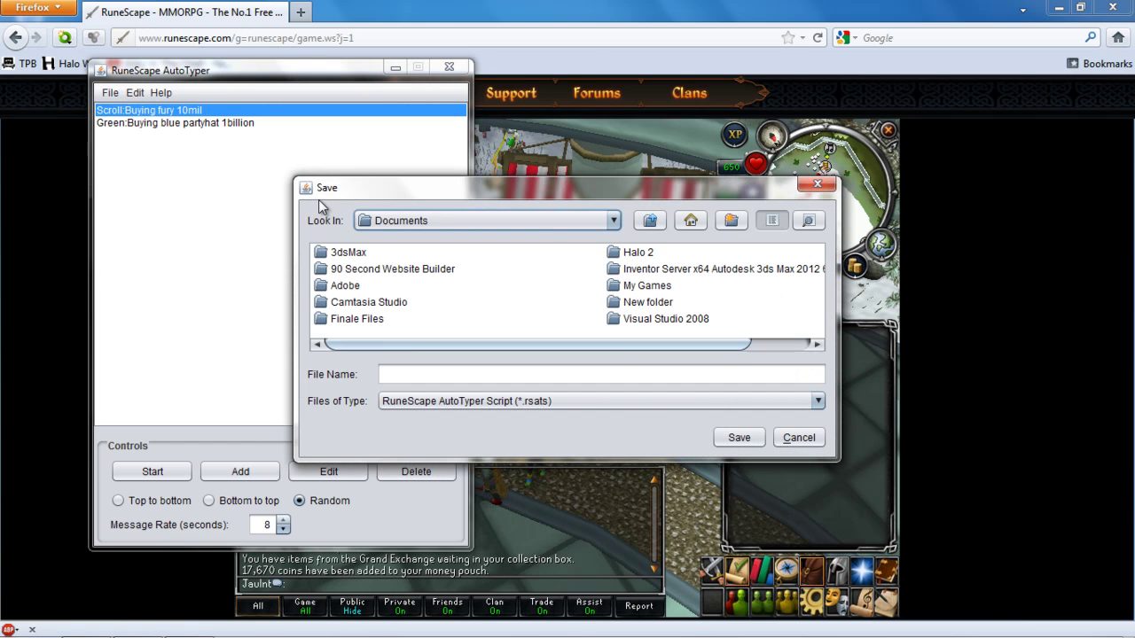
pyautogui.click(396, 218)
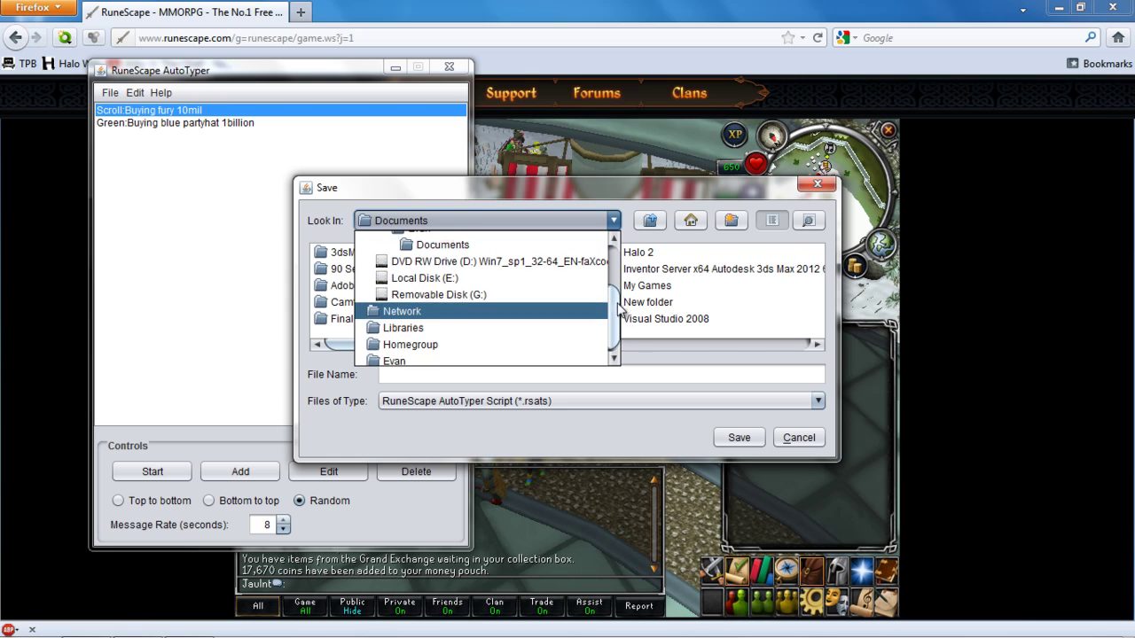
pyautogui.scroll(2, 614, 256)
pyautogui.click(576, 240)
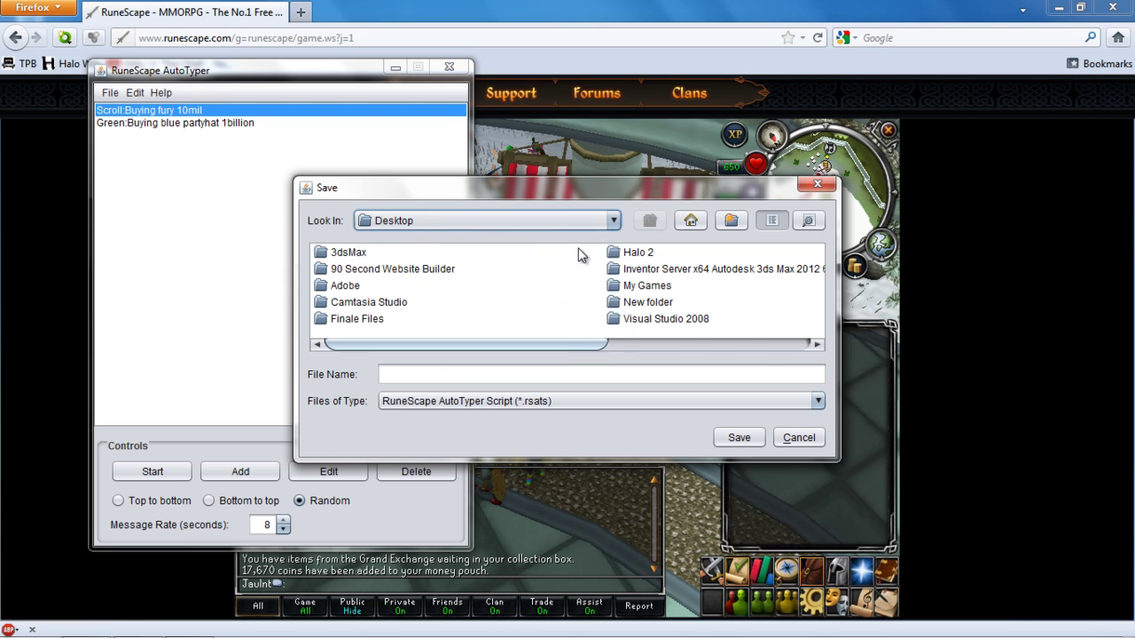
pyautogui.click(582, 372)
pyautogui.write('buyi')
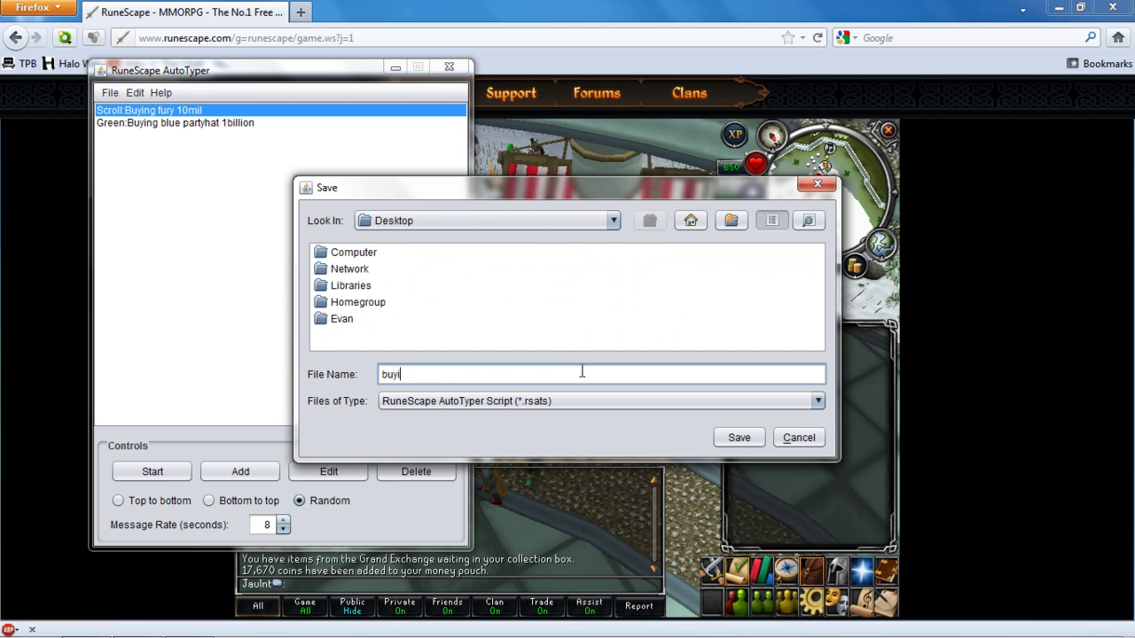
pyautogui.write('ng script')
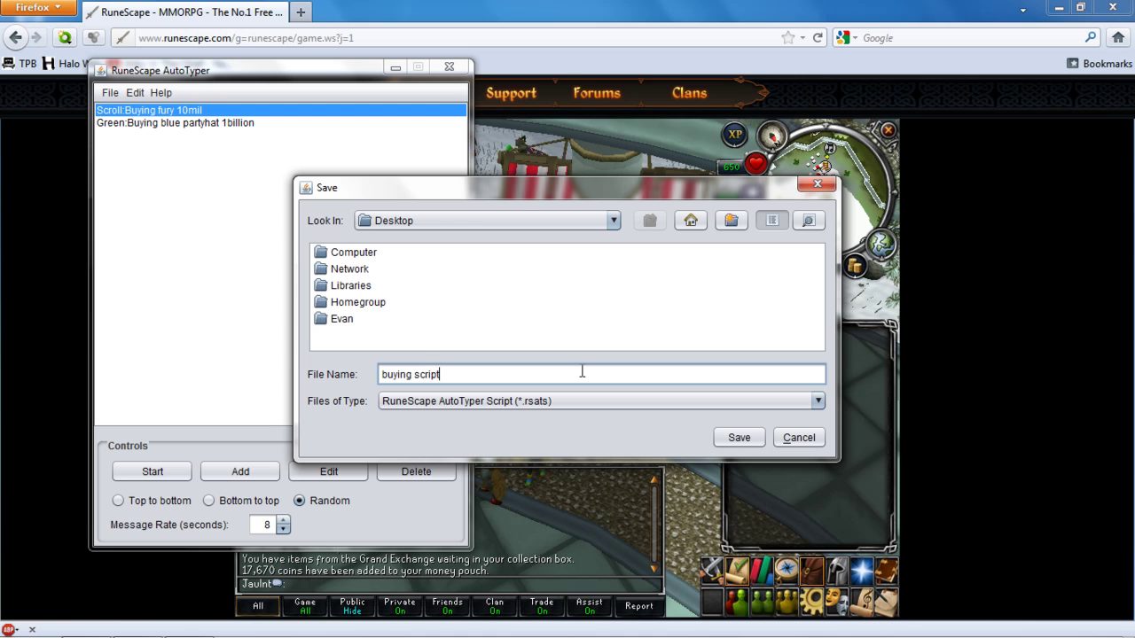
pyautogui.click(747, 442)
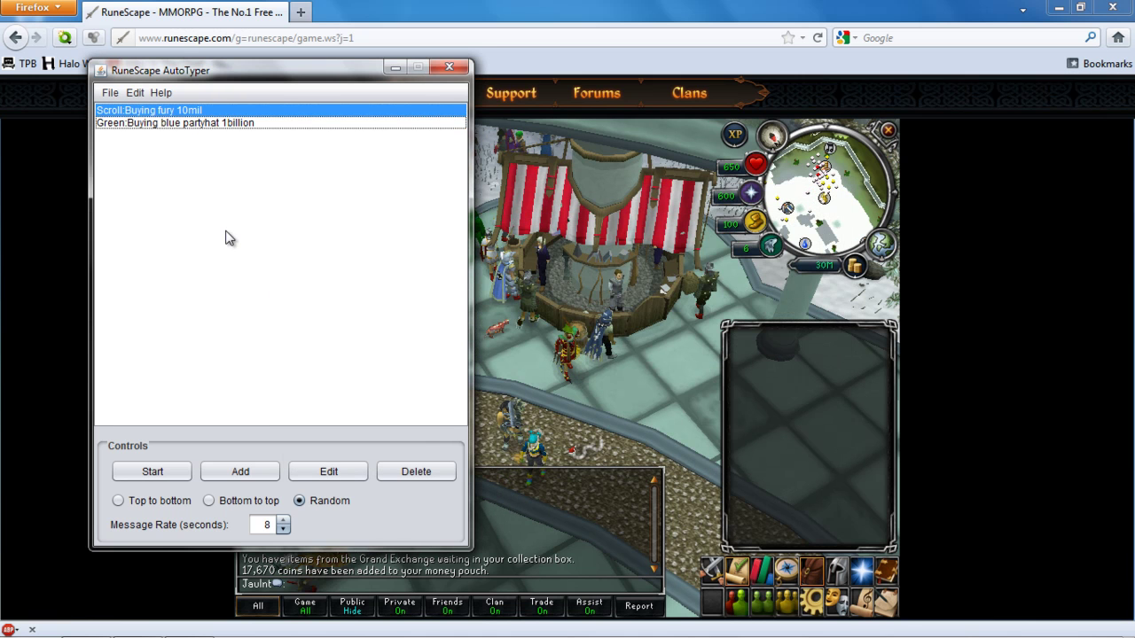
# Minimise Firefox and move the AutoTyper window away from the saved "buying script.rsats" file on the desktop
pyautogui.click(1058, 7)
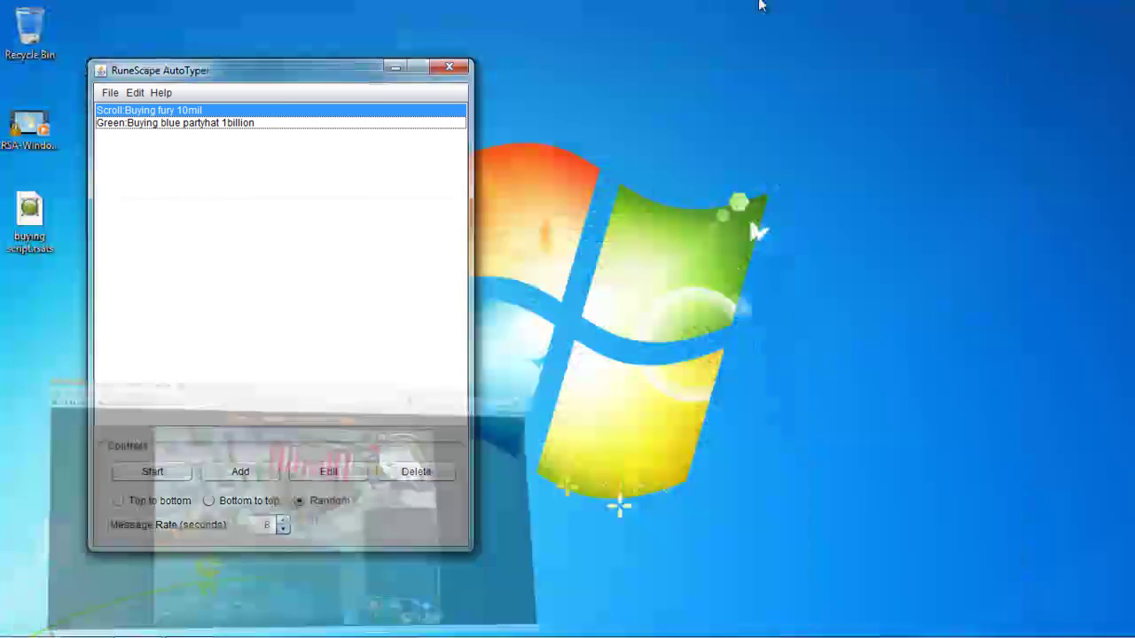
pyautogui.moveTo(217, 71); pyautogui.dragTo(275, 65)
pyautogui.click(51, 233)
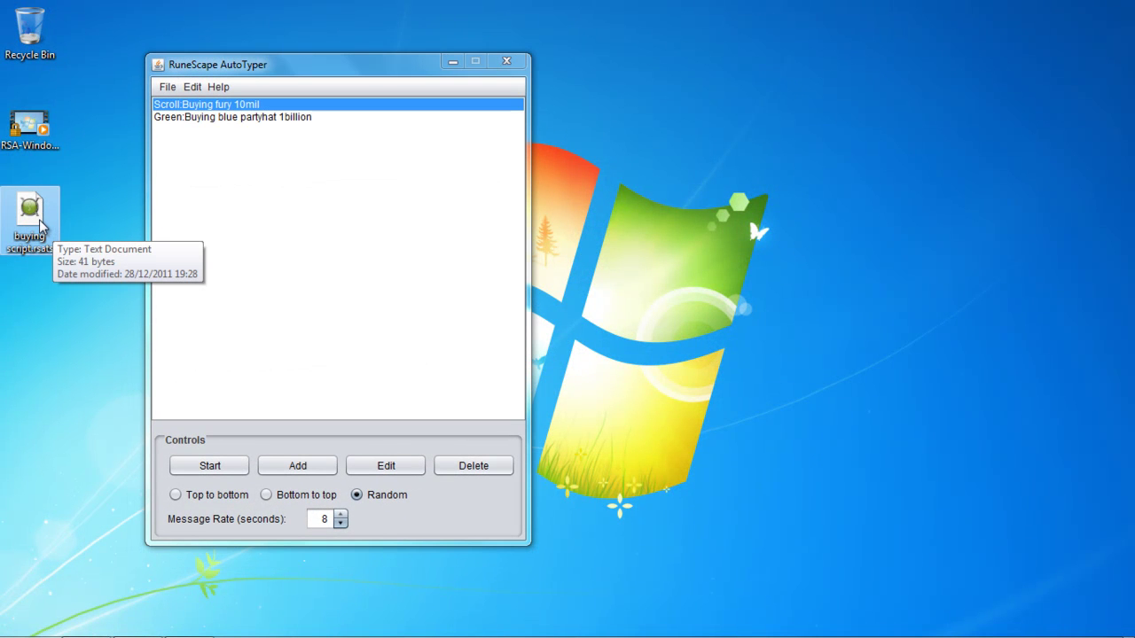
pyautogui.click(86, 203)
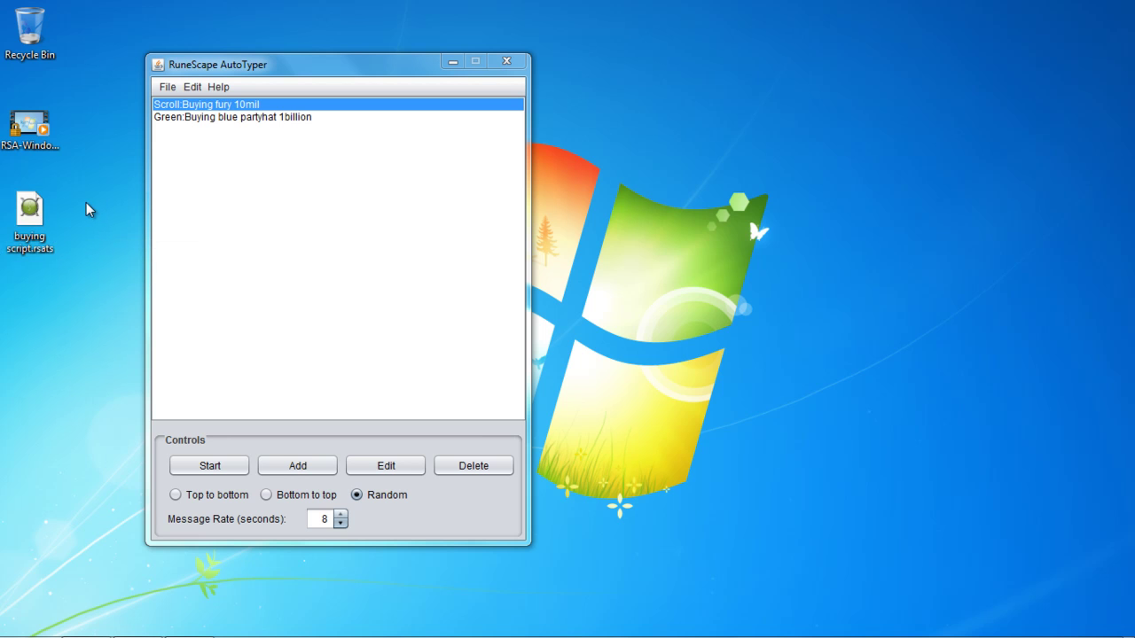
pyautogui.moveTo(262, 75); pyautogui.dragTo(303, 81)
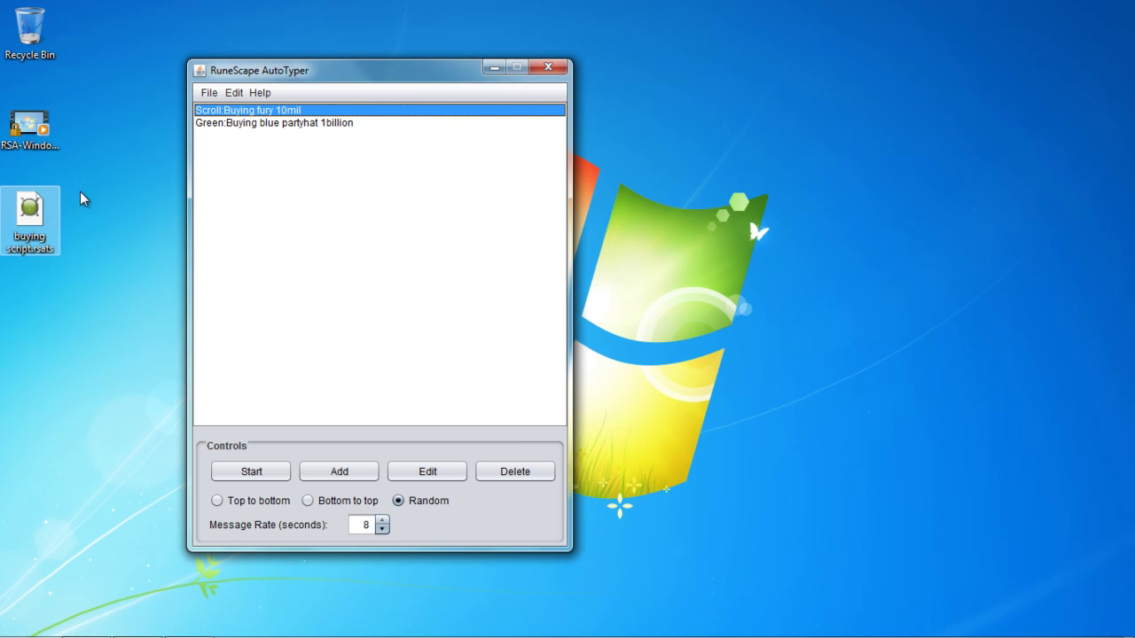
# Close RuneScape AutoTyper and launch it again
pyautogui.click(548, 68)
pyautogui.click(20, 622)
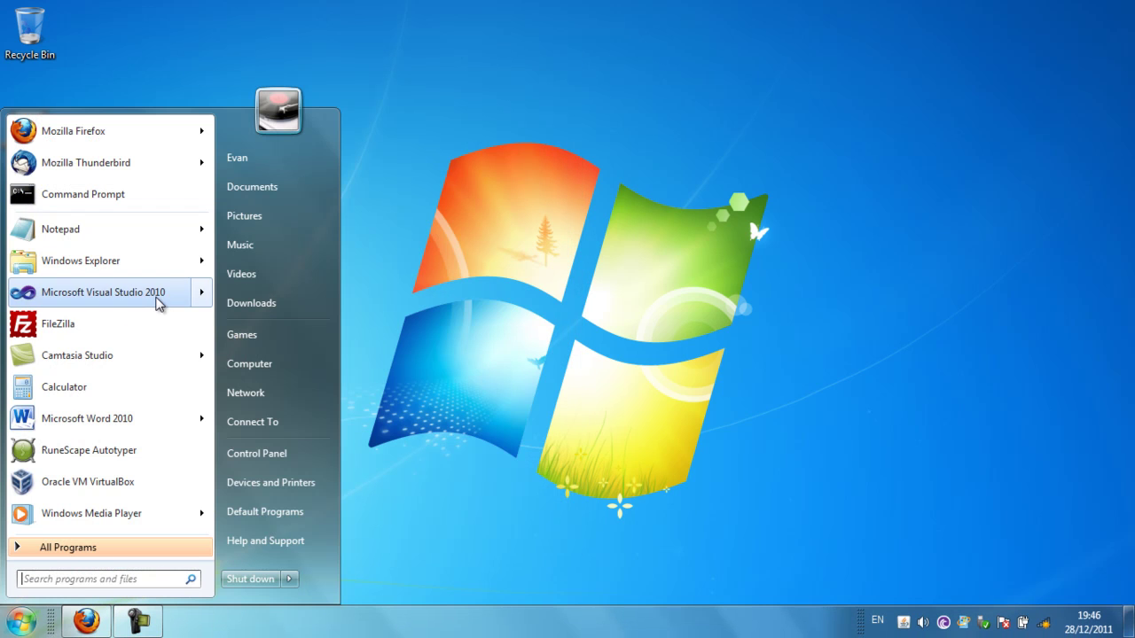
pyautogui.click(88, 452)
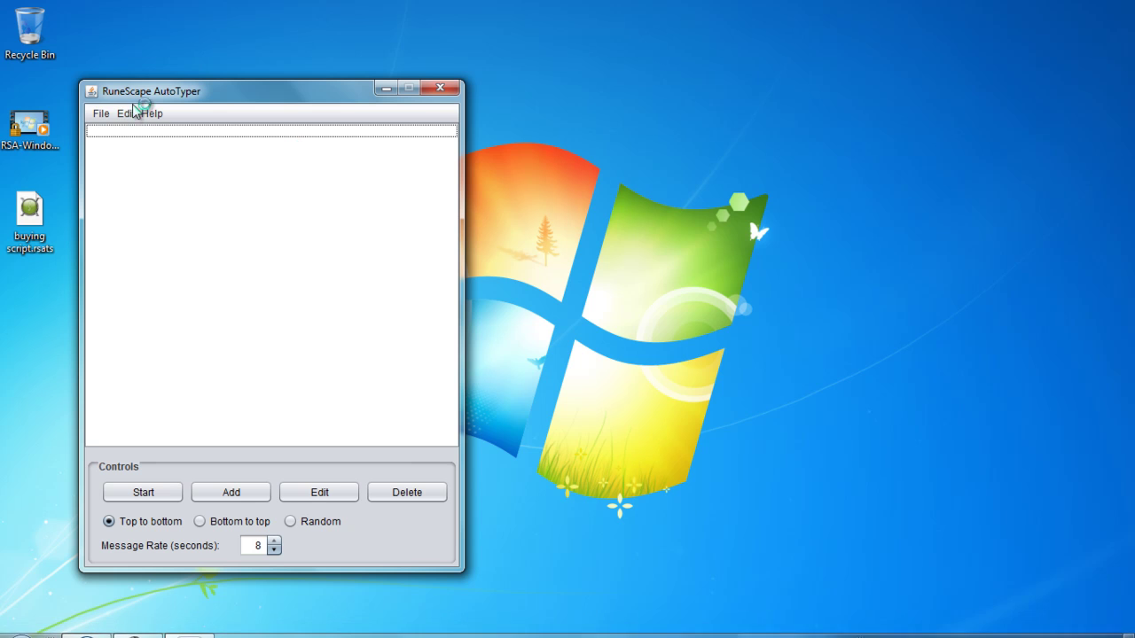
# Open the saved script "buying script.rsats" from the Desktop and move the AutoTyper window further from the desktop icons
pyautogui.click(100, 114)
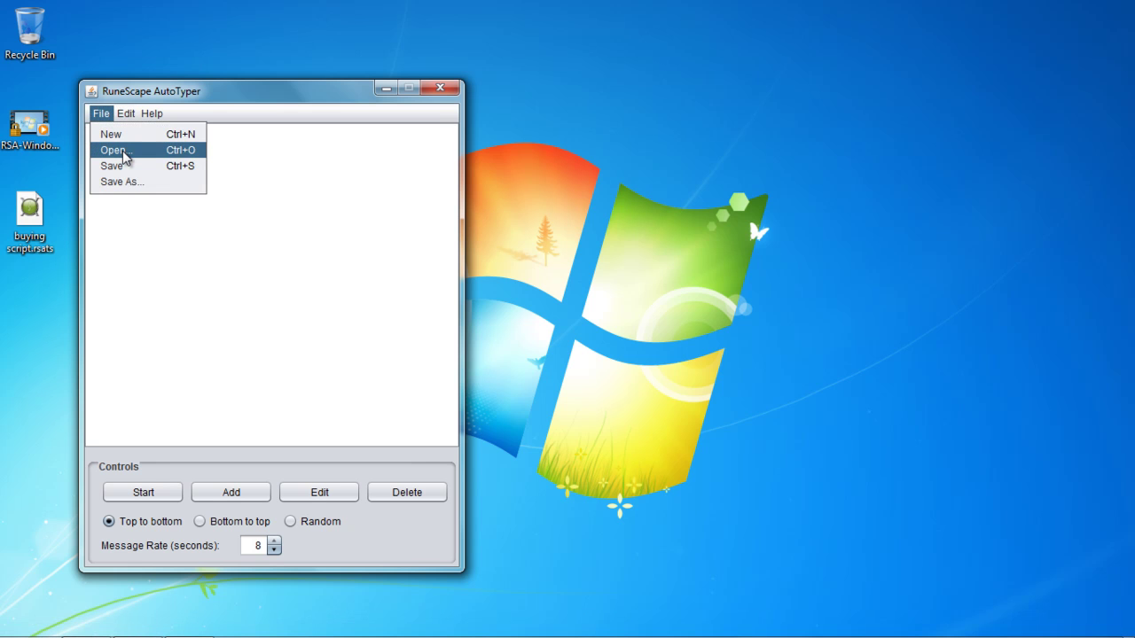
pyautogui.click(122, 151)
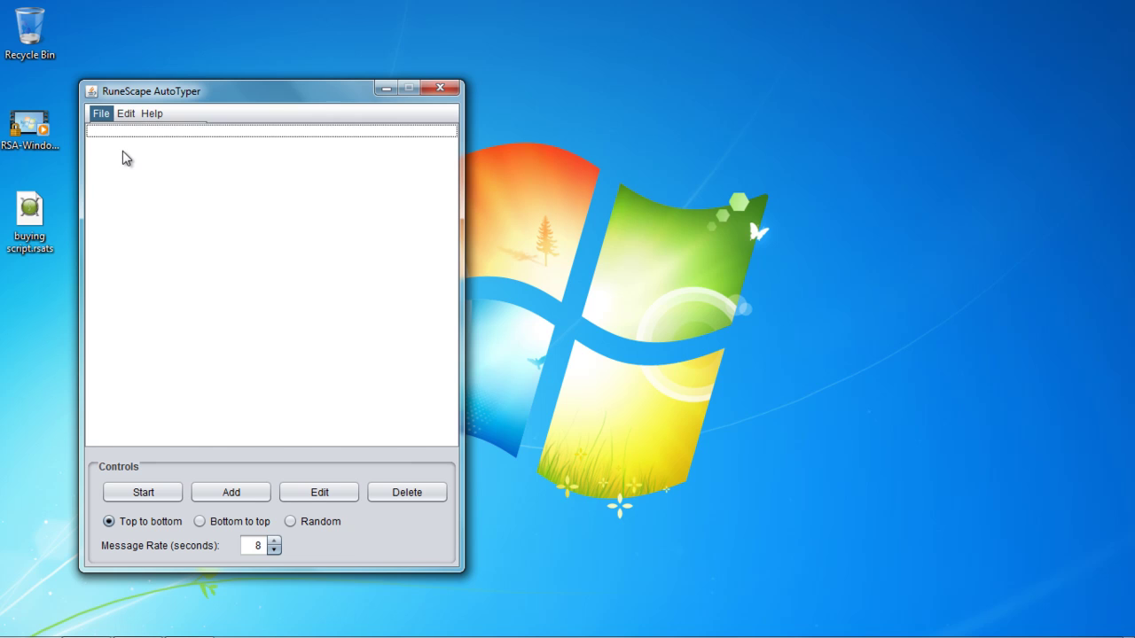
pyautogui.click(452, 222)
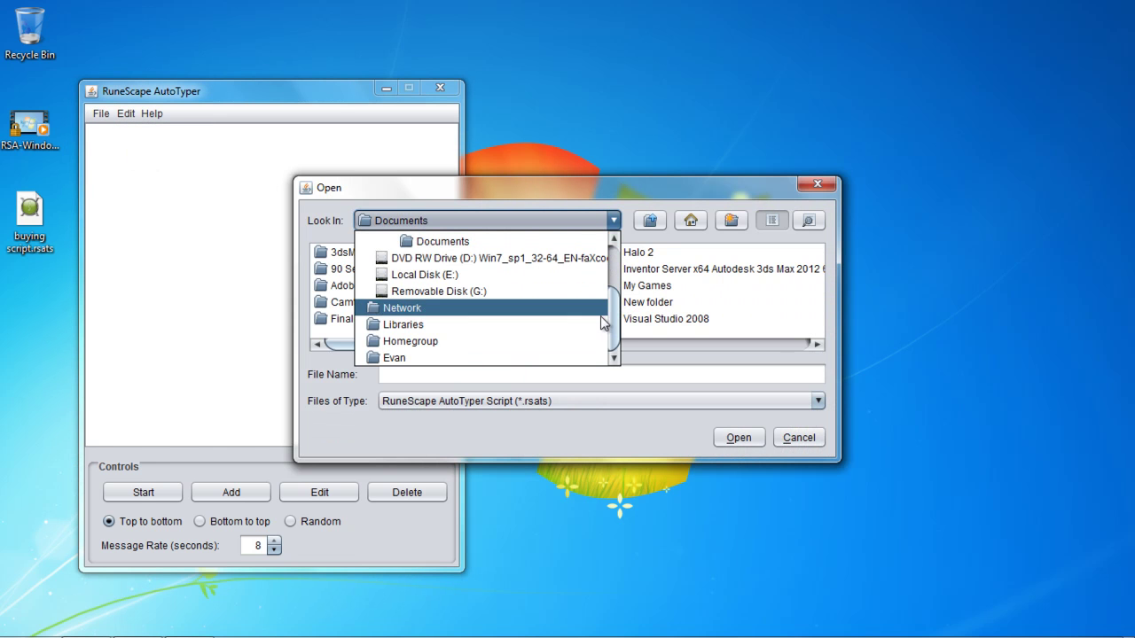
pyautogui.scroll(2, 488, 350)
pyautogui.click(591, 252)
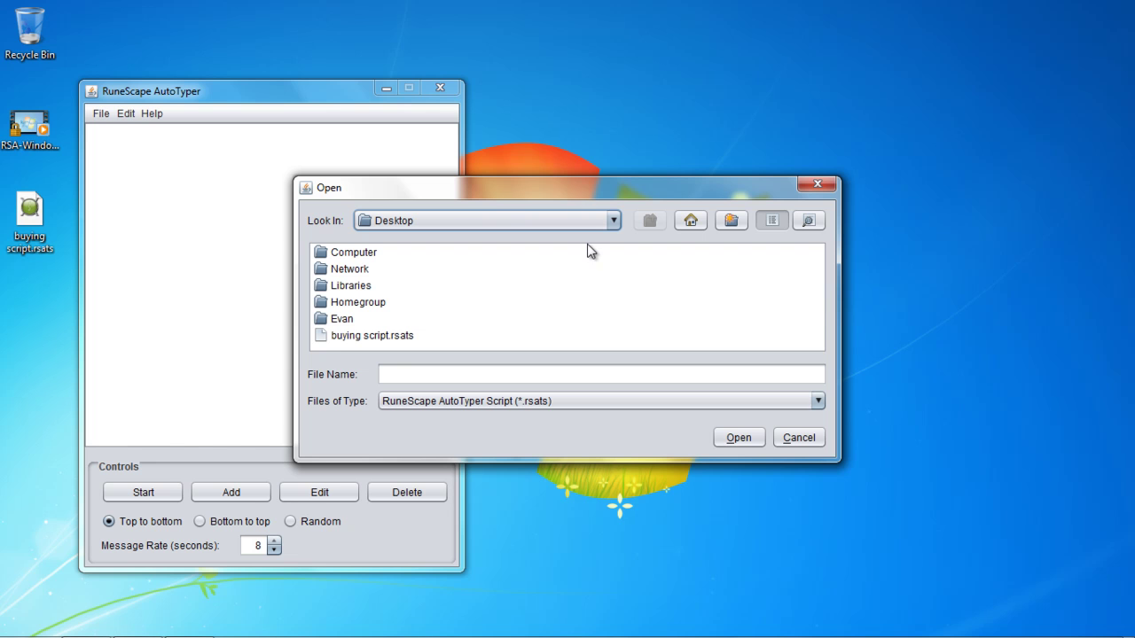
pyautogui.click(337, 340)
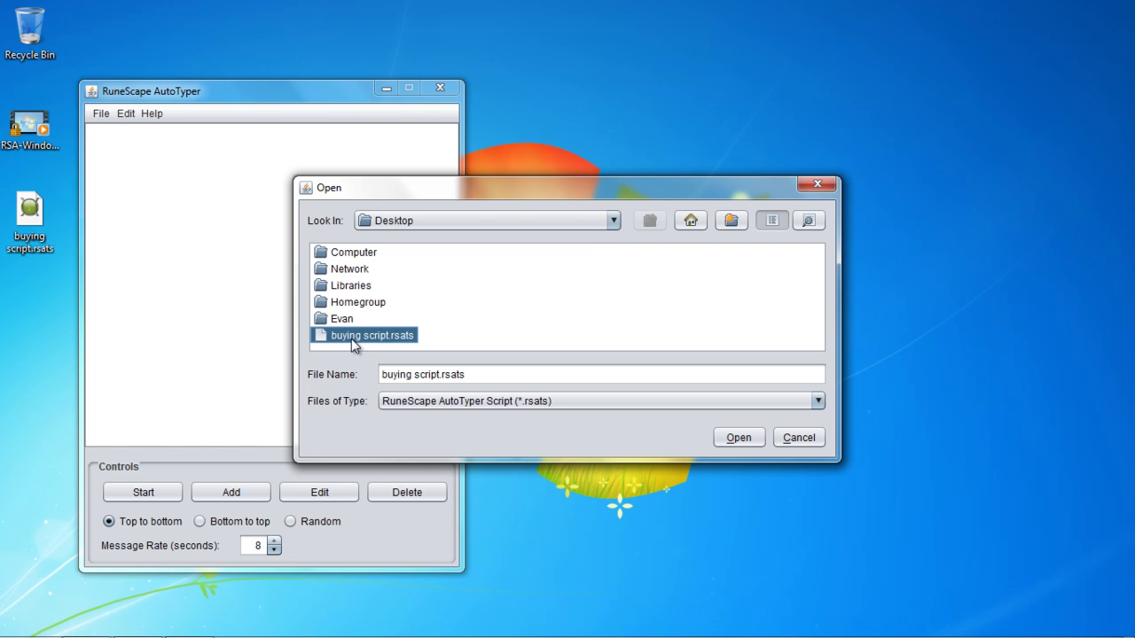
pyautogui.click(351, 338)
pyautogui.doubleClick(351, 338)
pyautogui.doubleClick(321, 330)
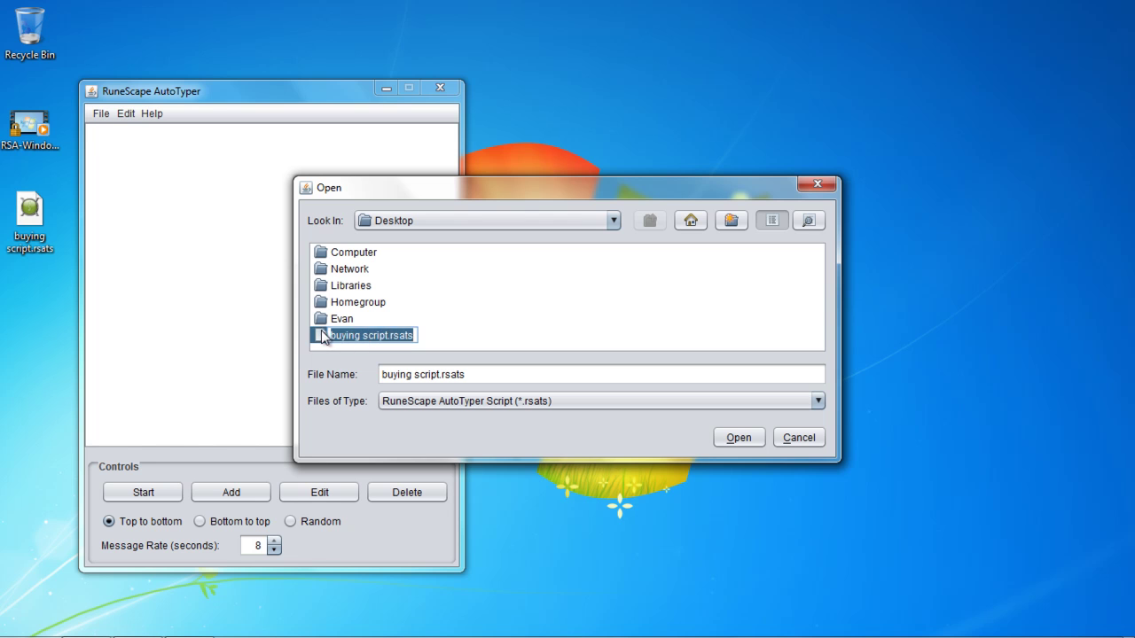
pyautogui.moveTo(142, 99); pyautogui.dragTo(283, 83)
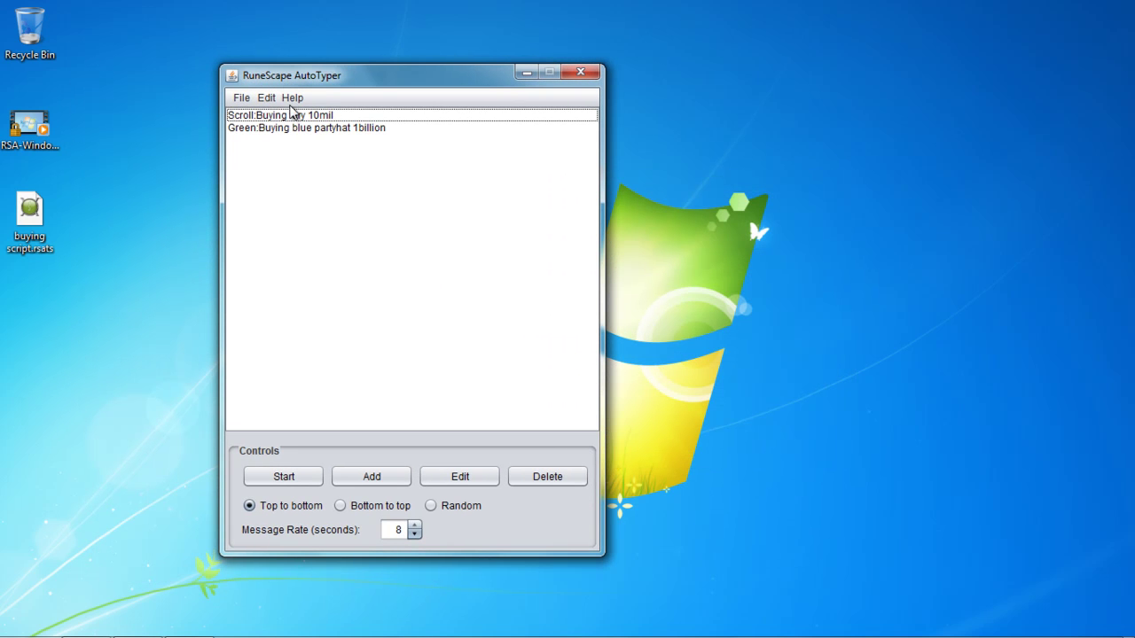
pyautogui.click(290, 118)
pyautogui.click(322, 183)
pyautogui.press('Up')
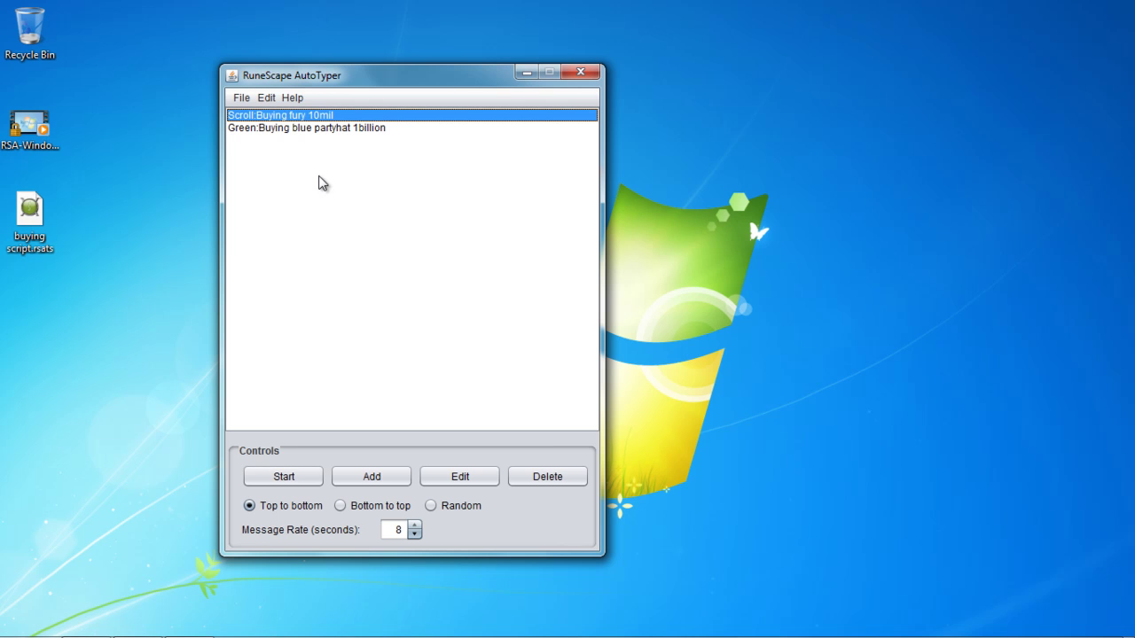
pyautogui.click(242, 97)
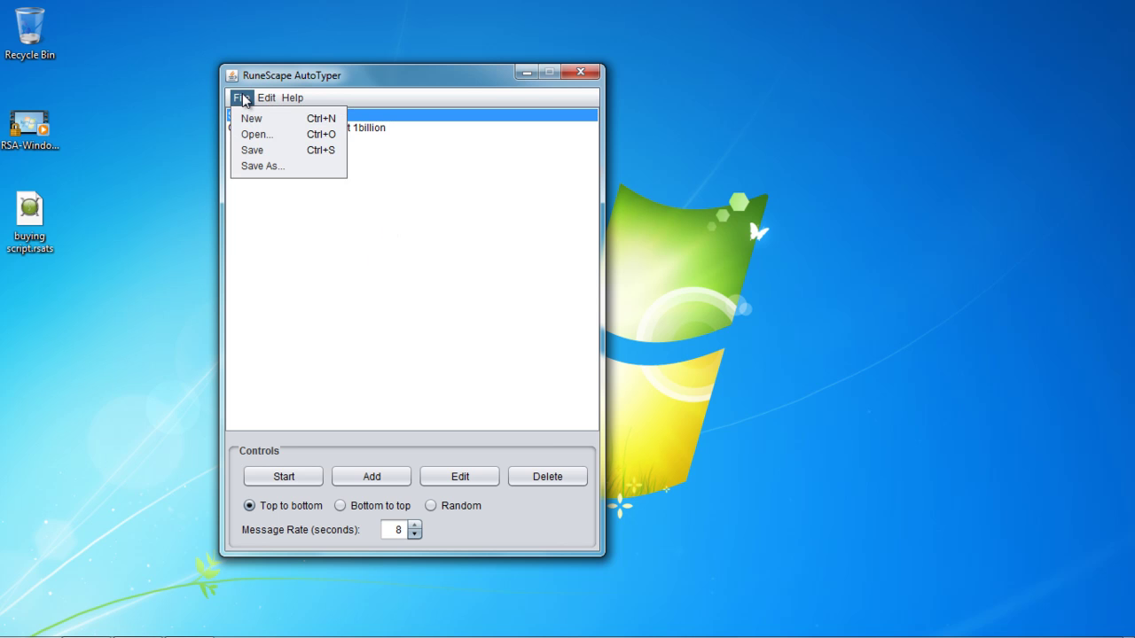
pyautogui.click(243, 99)
# Delete the "Buying blue partyhat 1billion" message from the list
pyautogui.click(344, 131)
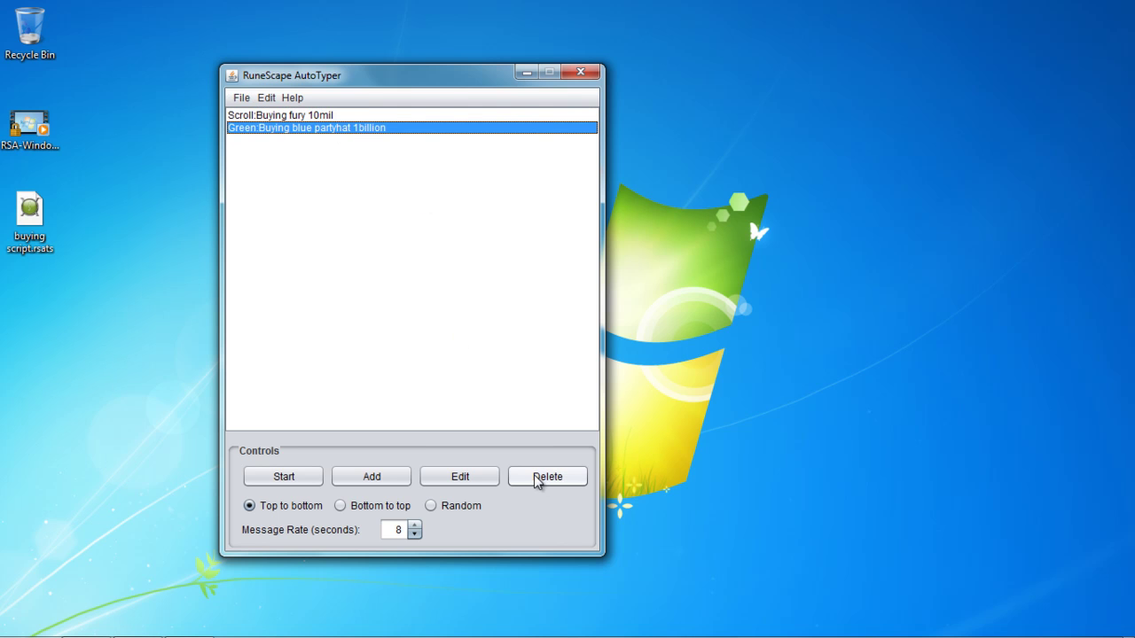
pyautogui.click(326, 120)
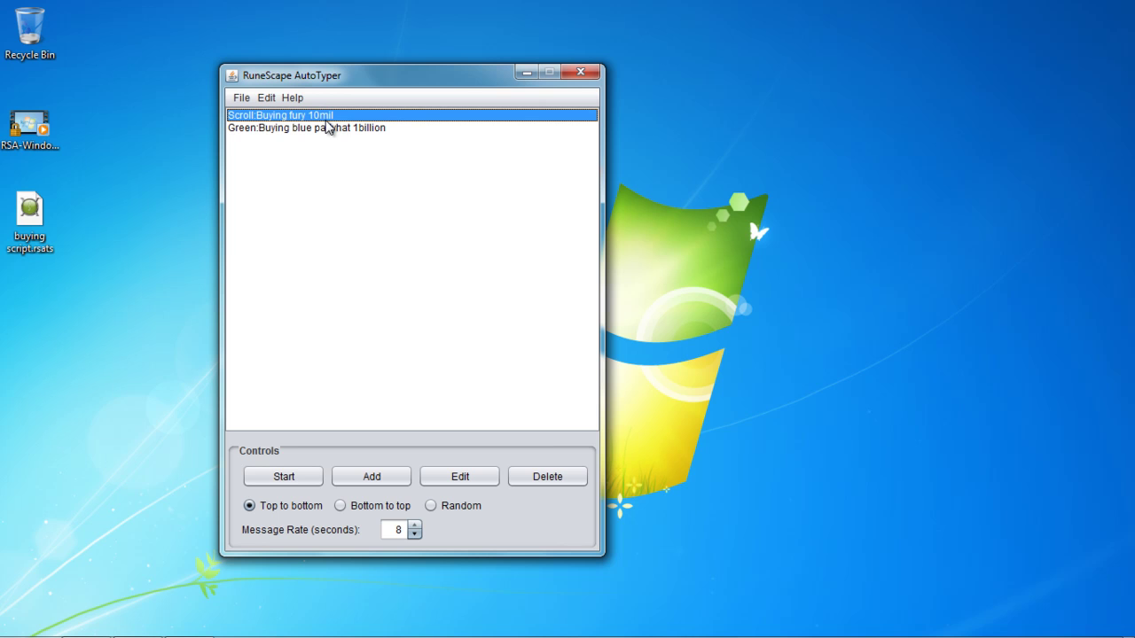
pyautogui.click(350, 130)
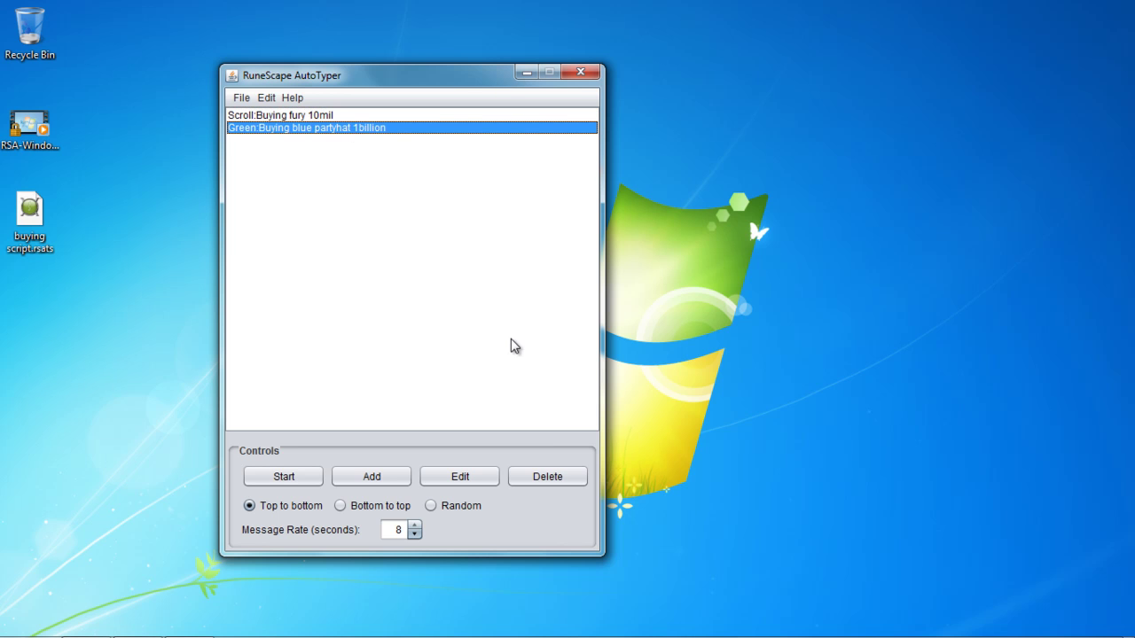
pyautogui.click(554, 478)
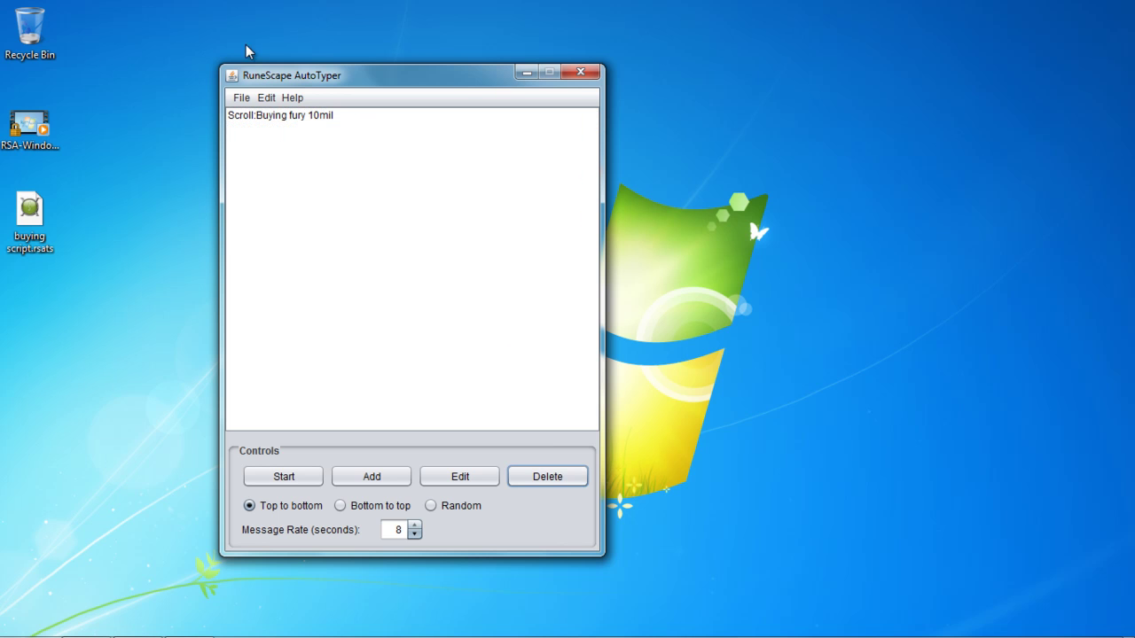
# Select the "Buying fury 10mil" message, invoke Delete All for the messages and decline the deletion
pyautogui.click(321, 120)
pyautogui.click(268, 98)
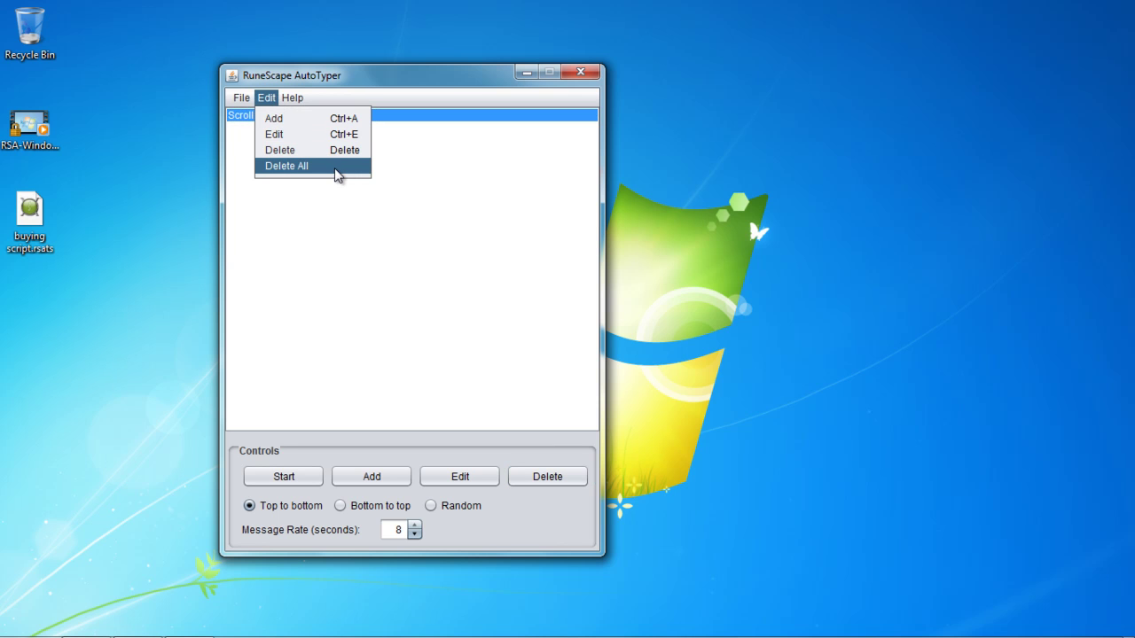
pyautogui.click(343, 233)
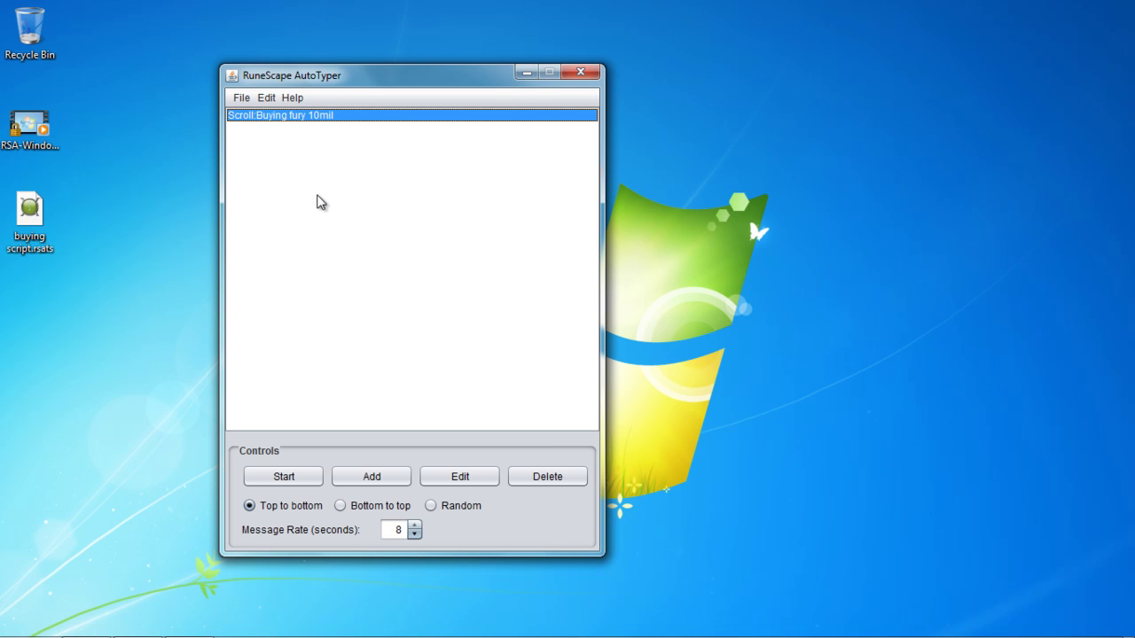
pyautogui.click(268, 99)
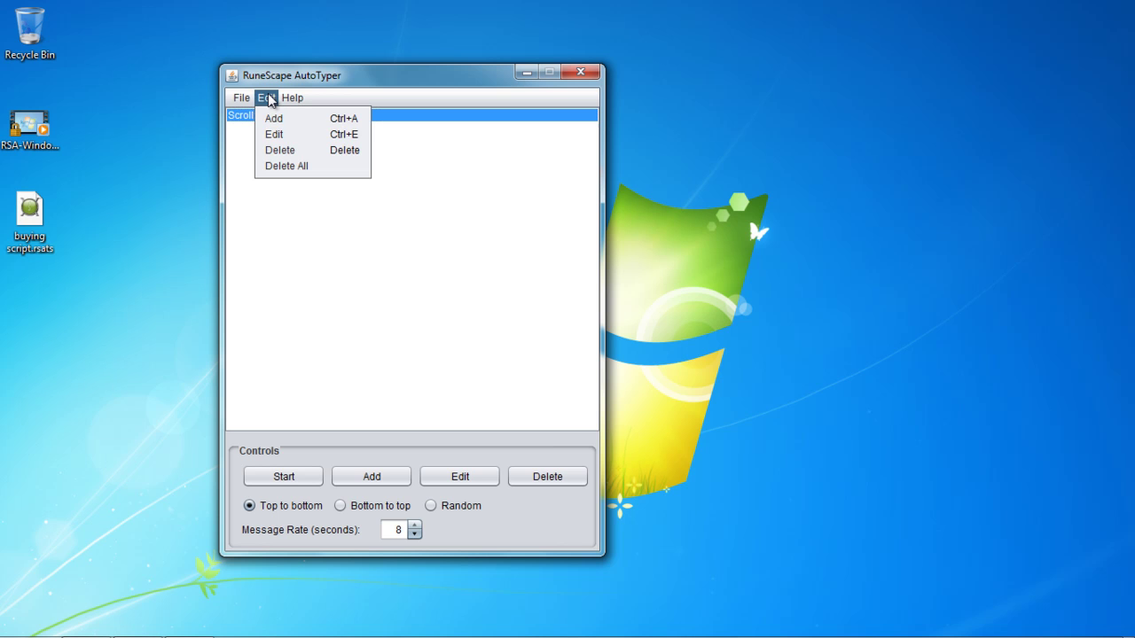
pyautogui.click(301, 173)
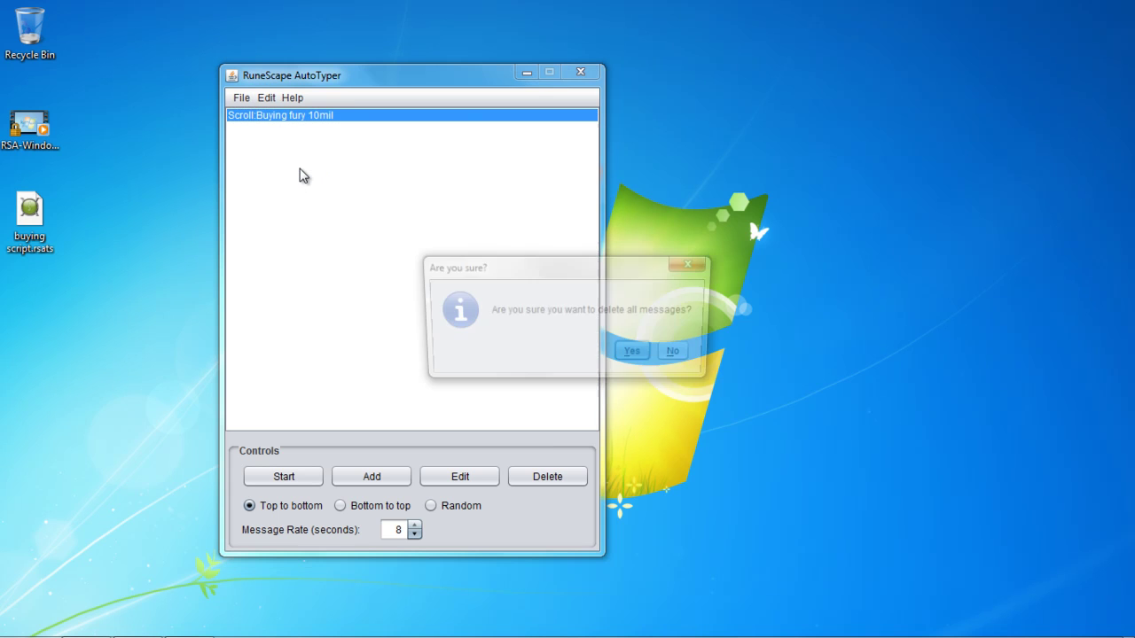
pyautogui.click(681, 356)
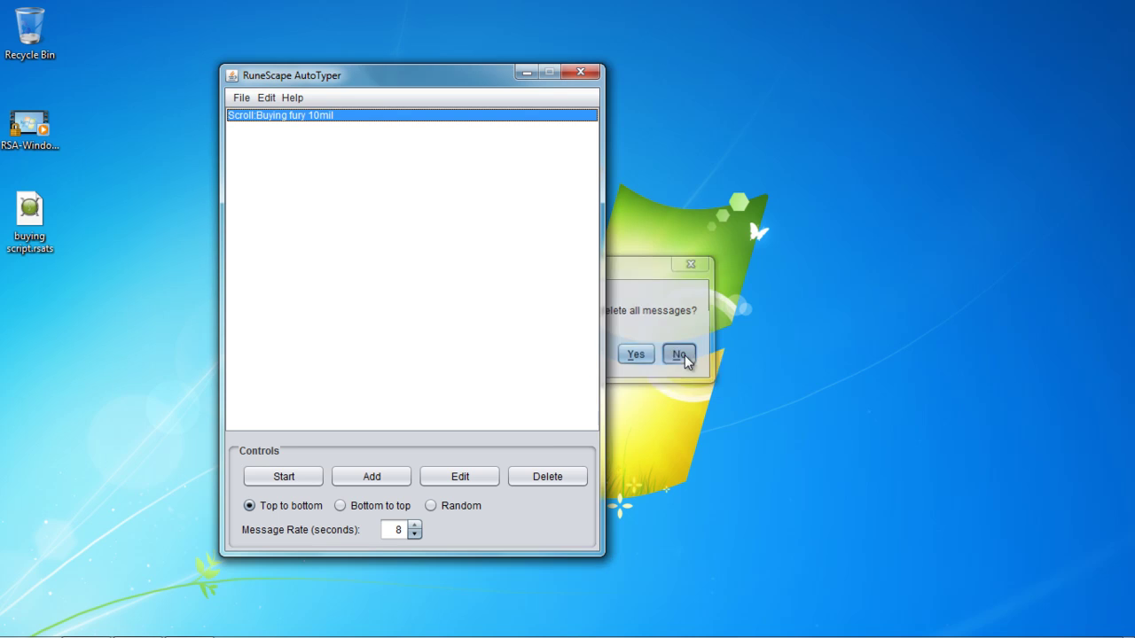
# Start creating a new script and cancel it
pyautogui.click(245, 99)
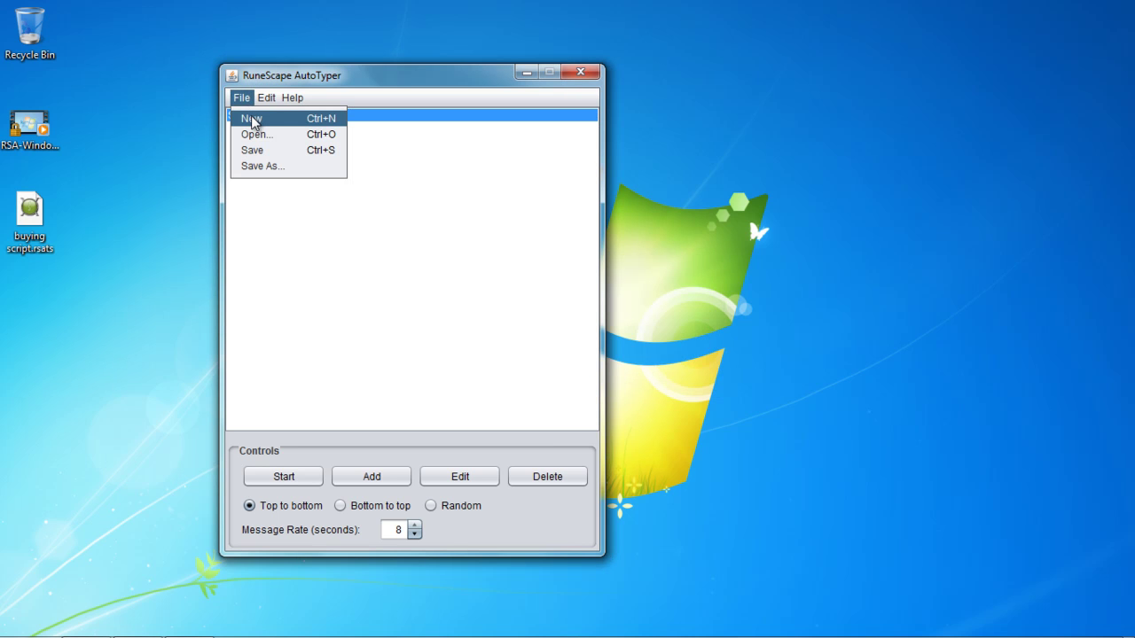
pyautogui.click(252, 121)
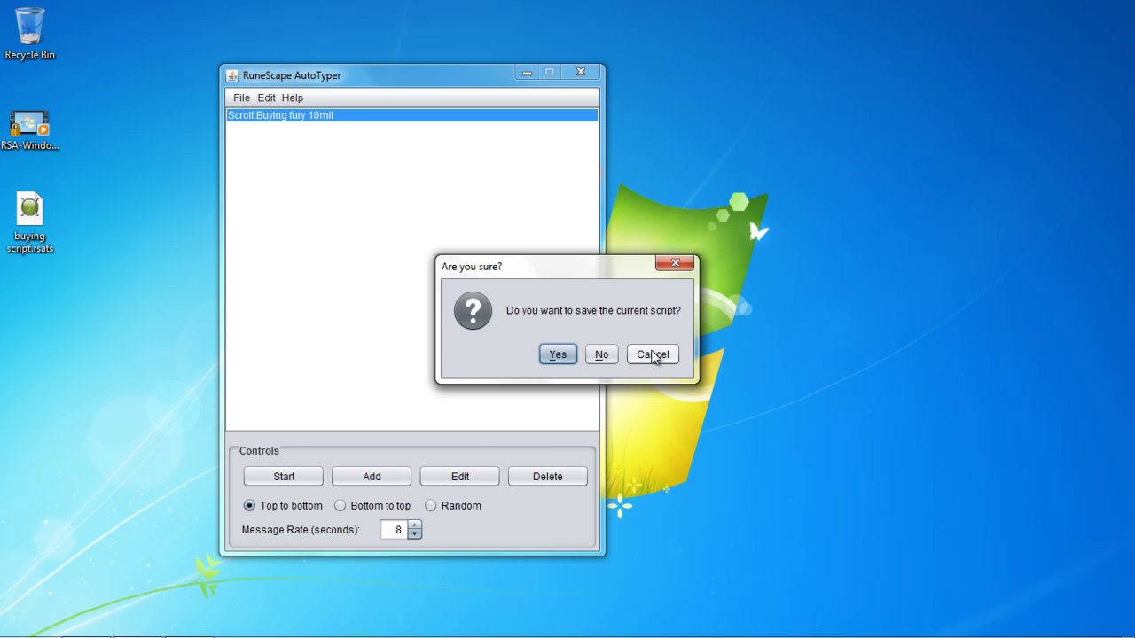
pyautogui.click(652, 354)
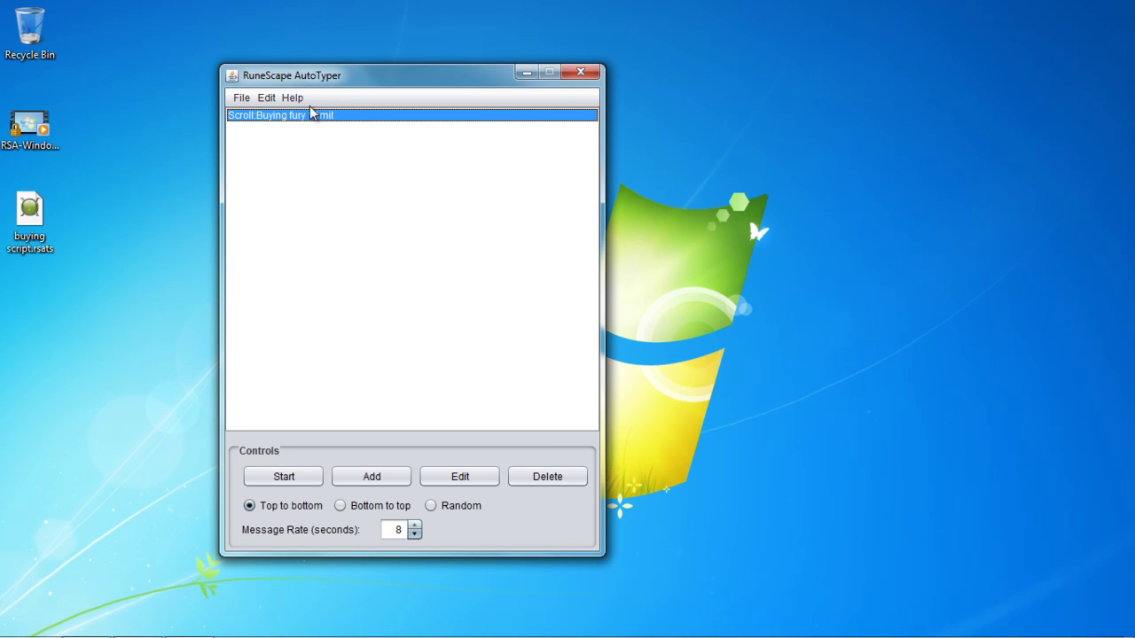
# Examine the known bugs and version changelog in the About information, close it and reposition the main AutoTyper window
pyautogui.click(241, 99)
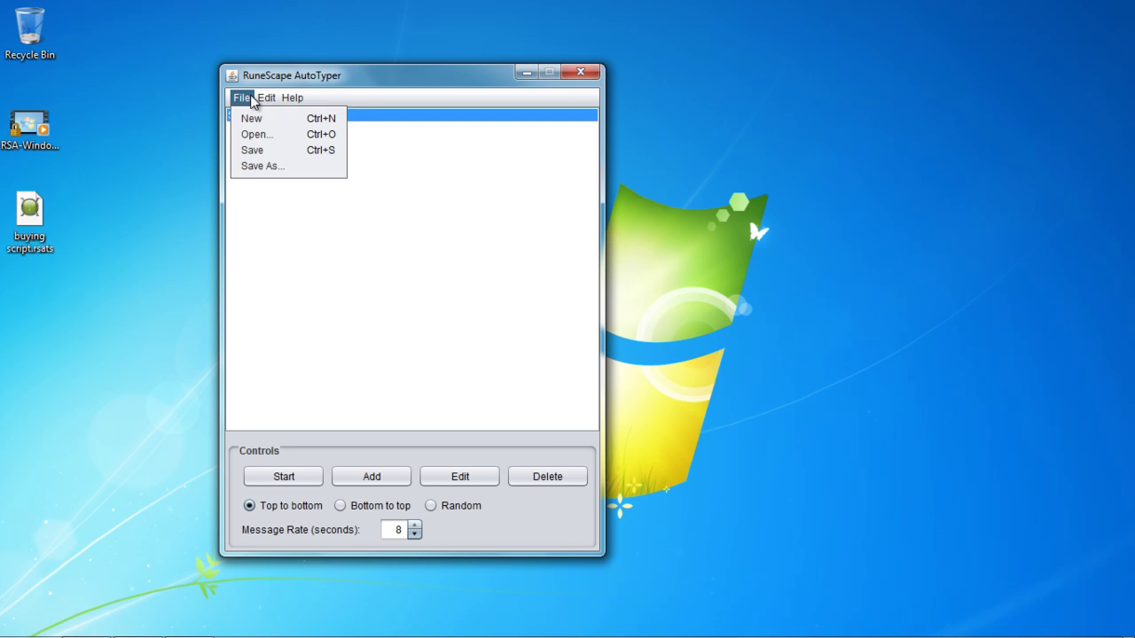
pyautogui.moveTo(291, 103)
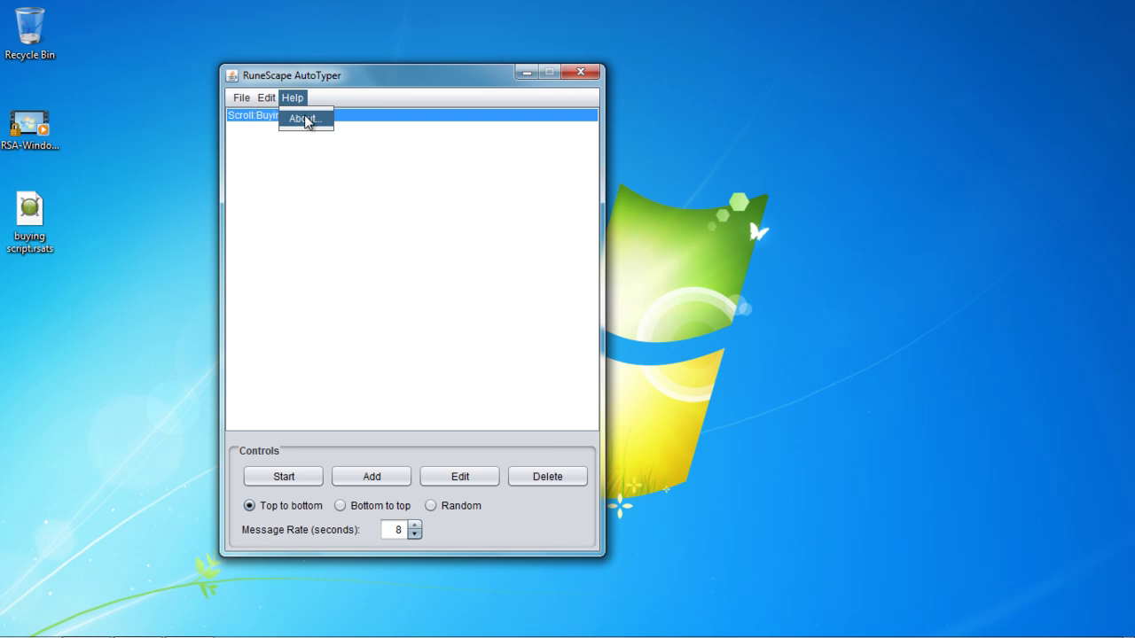
pyautogui.click(308, 119)
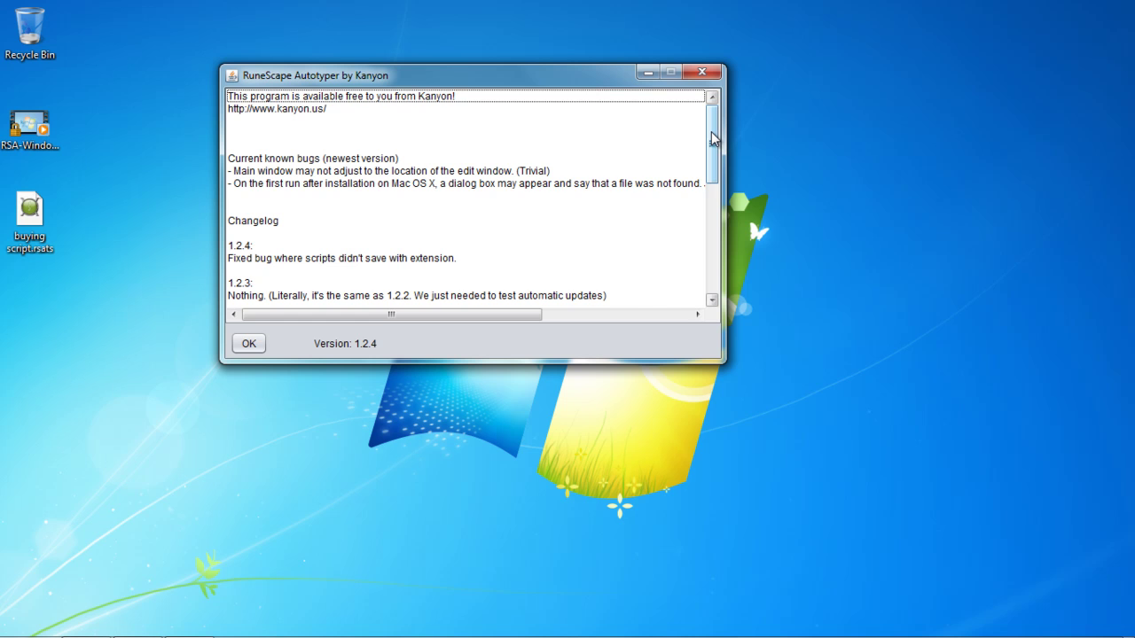
pyautogui.moveTo(714, 134); pyautogui.dragTo(712, 168)
pyautogui.tripleClick(659, 107)
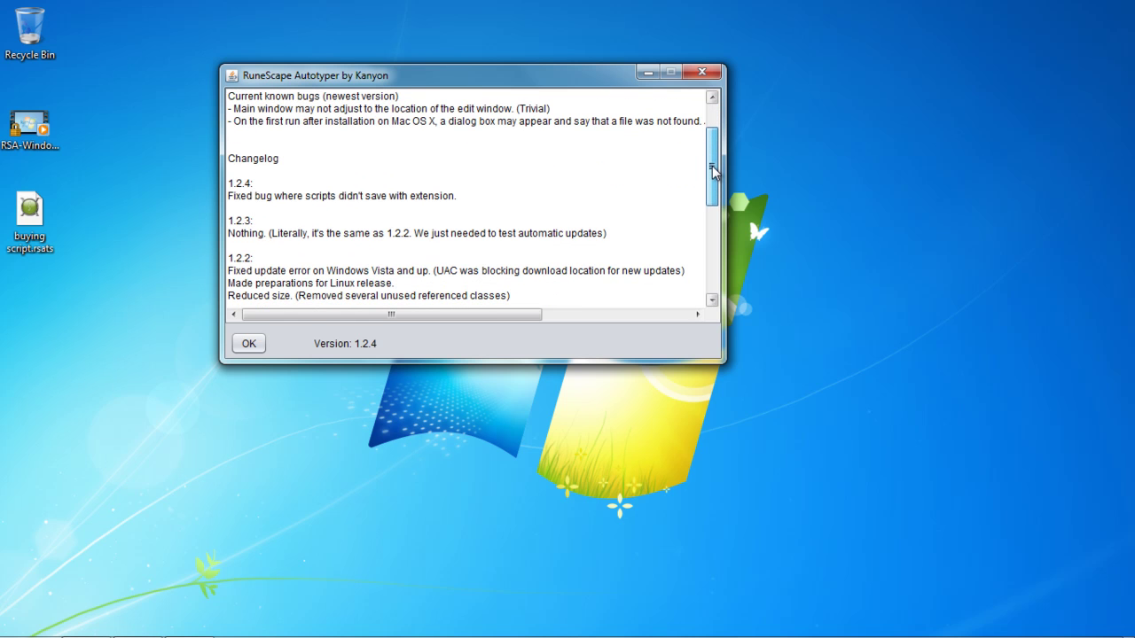
pyautogui.tripleClick(306, 110)
pyautogui.tripleClick(563, 129)
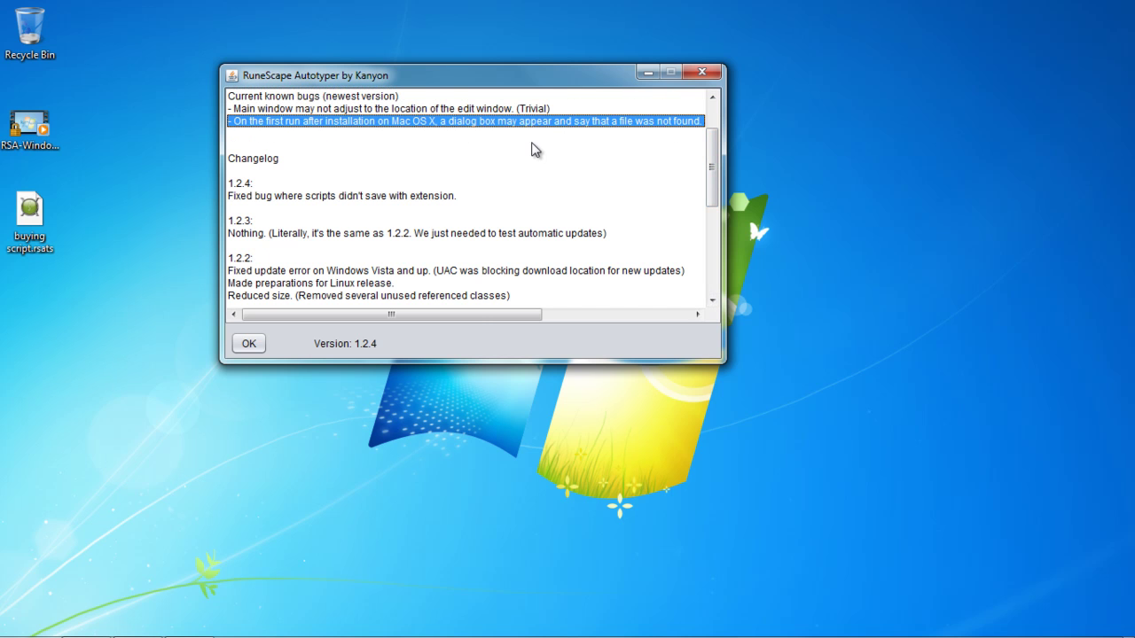
pyautogui.moveTo(476, 316); pyautogui.dragTo(386, 301)
pyautogui.tripleClick(512, 110)
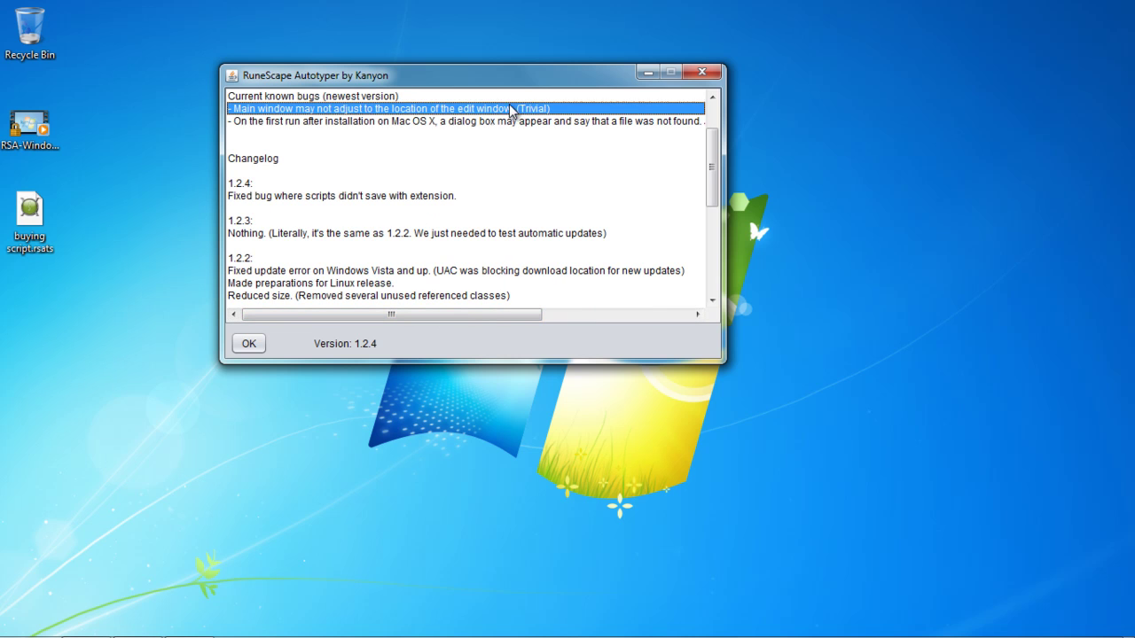
pyautogui.tripleClick(529, 124)
pyautogui.tripleClick(526, 111)
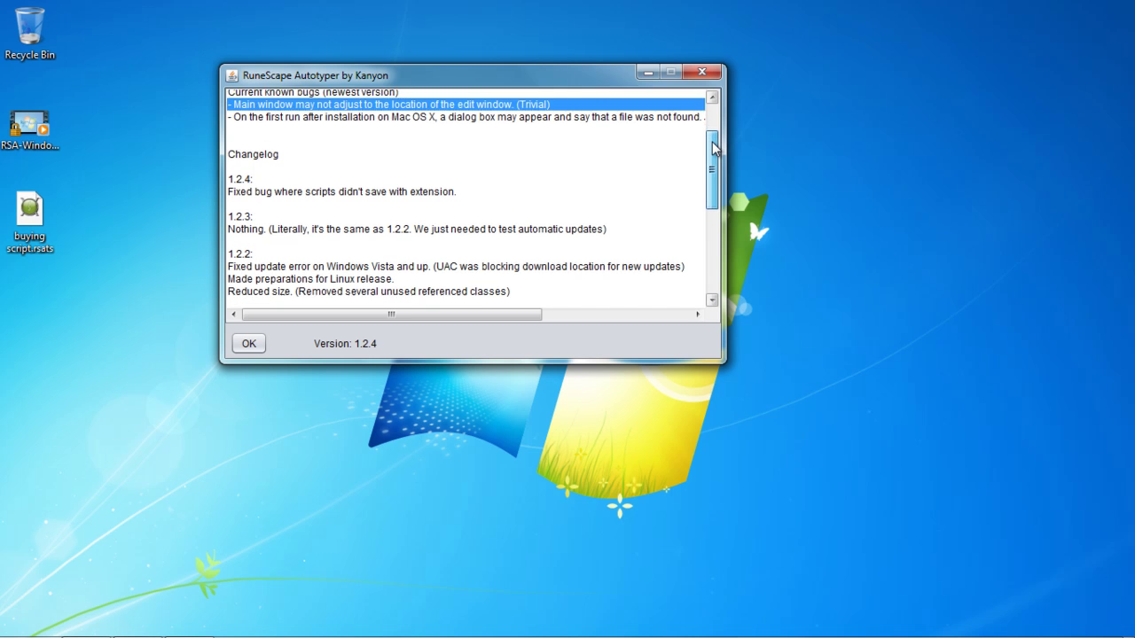
pyautogui.moveTo(714, 142); pyautogui.dragTo(713, 164)
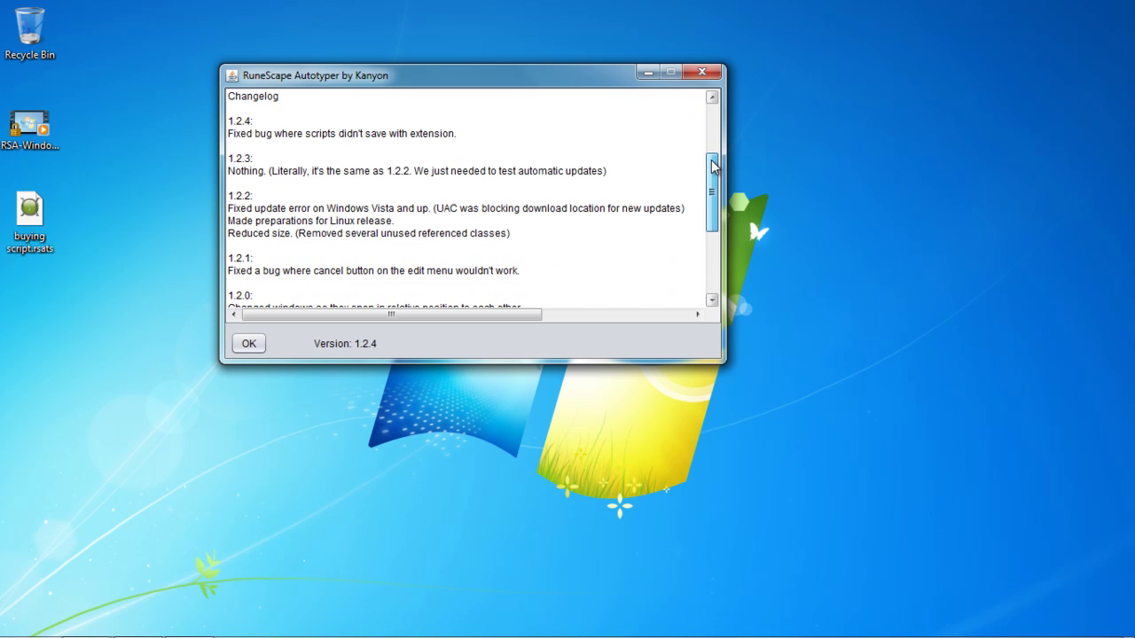
pyautogui.scroll(-5, 710, 168)
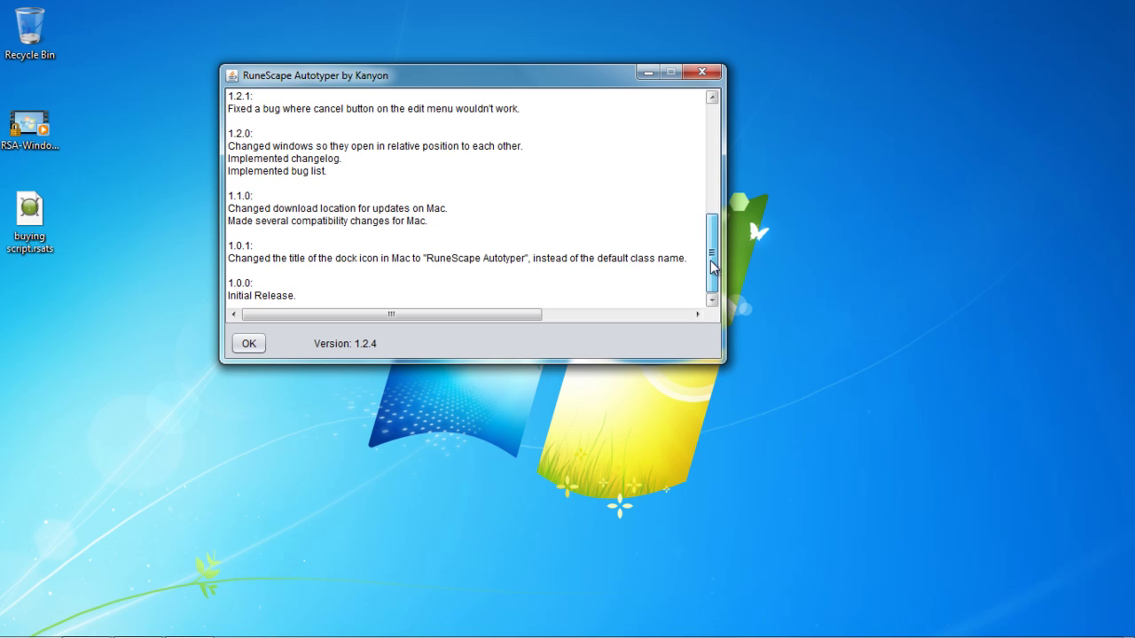
pyautogui.scroll(5, 709, 101)
pyautogui.scroll(3, 709, 100)
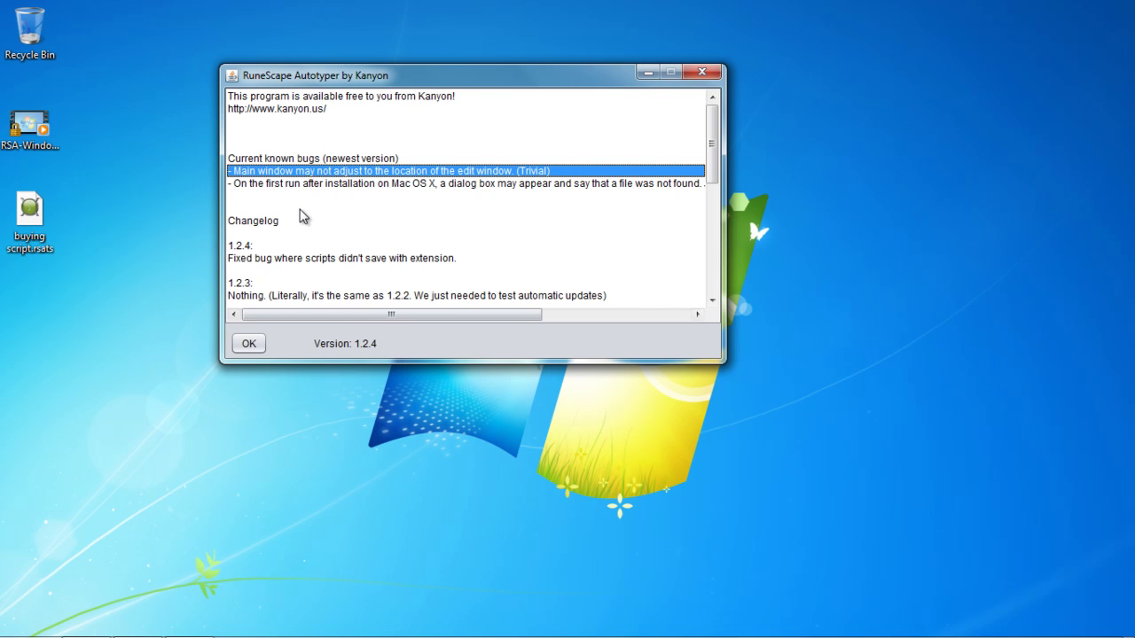
pyautogui.click(318, 97)
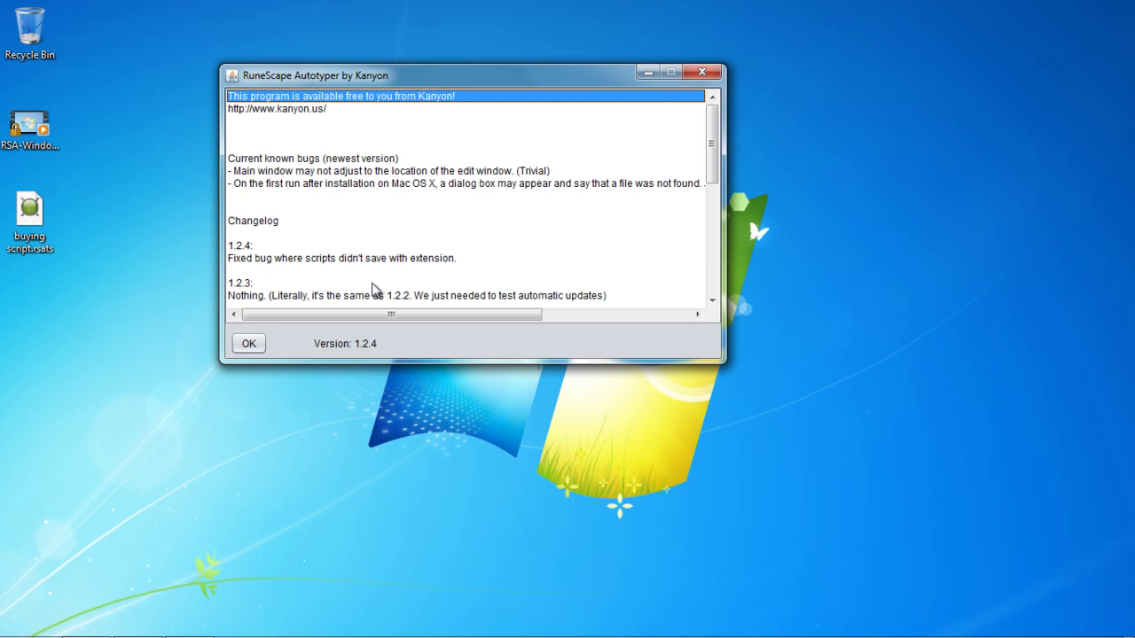
pyautogui.click(252, 343)
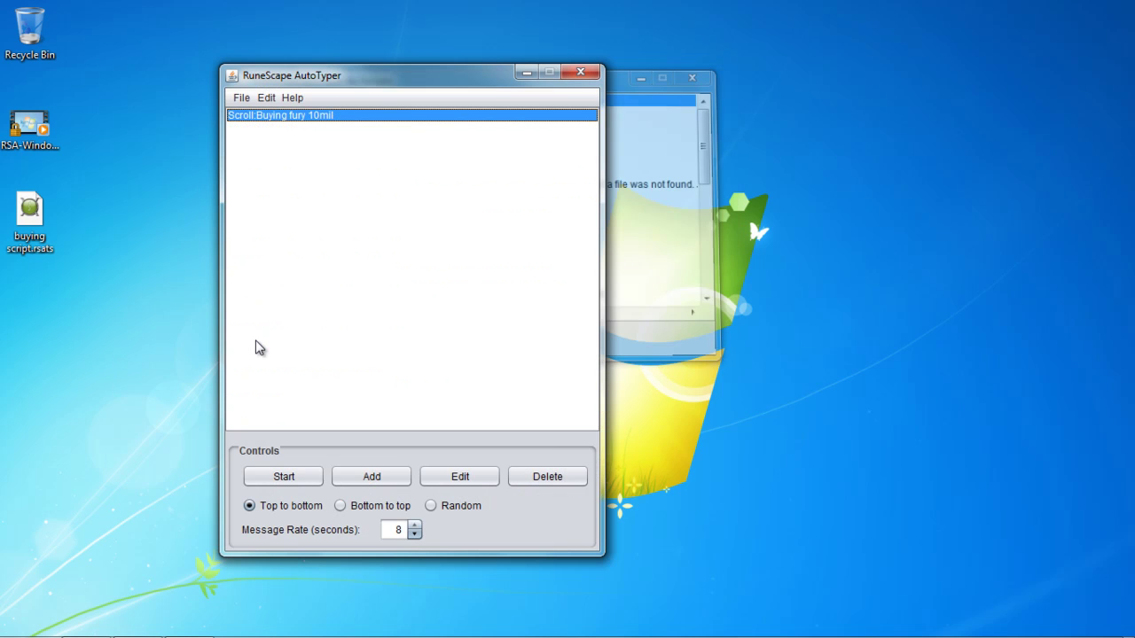
pyautogui.moveTo(351, 74); pyautogui.dragTo(552, 51)
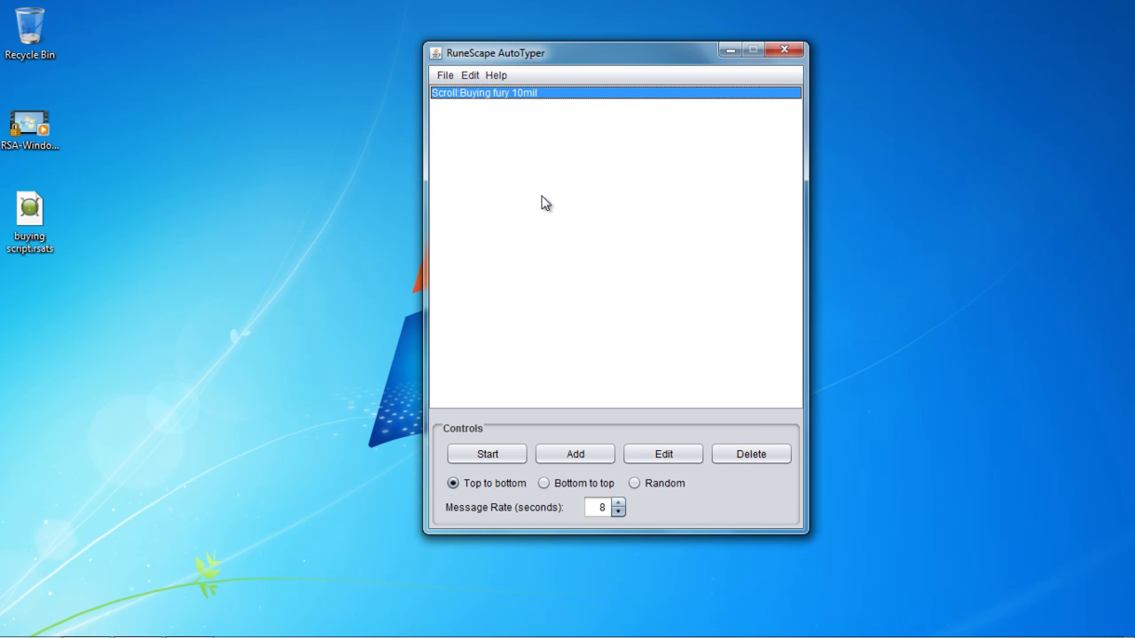